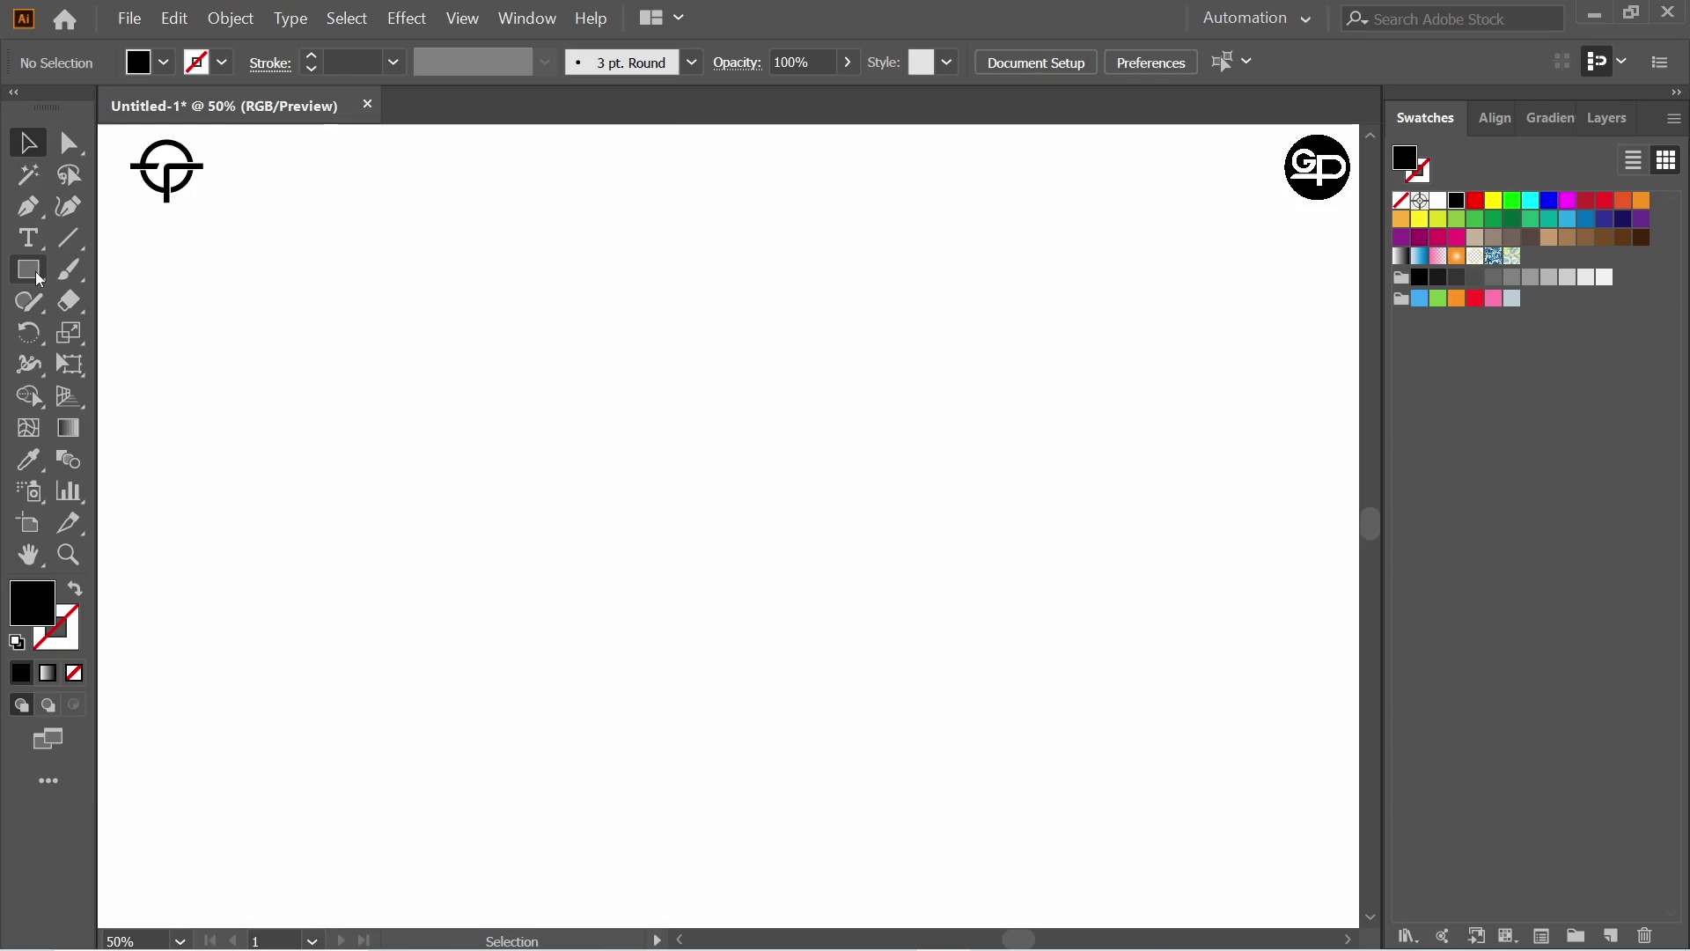
Draw a circle in the middle of the artboard and give it no fill and a black stroke
drag(38, 279, 173, 336)
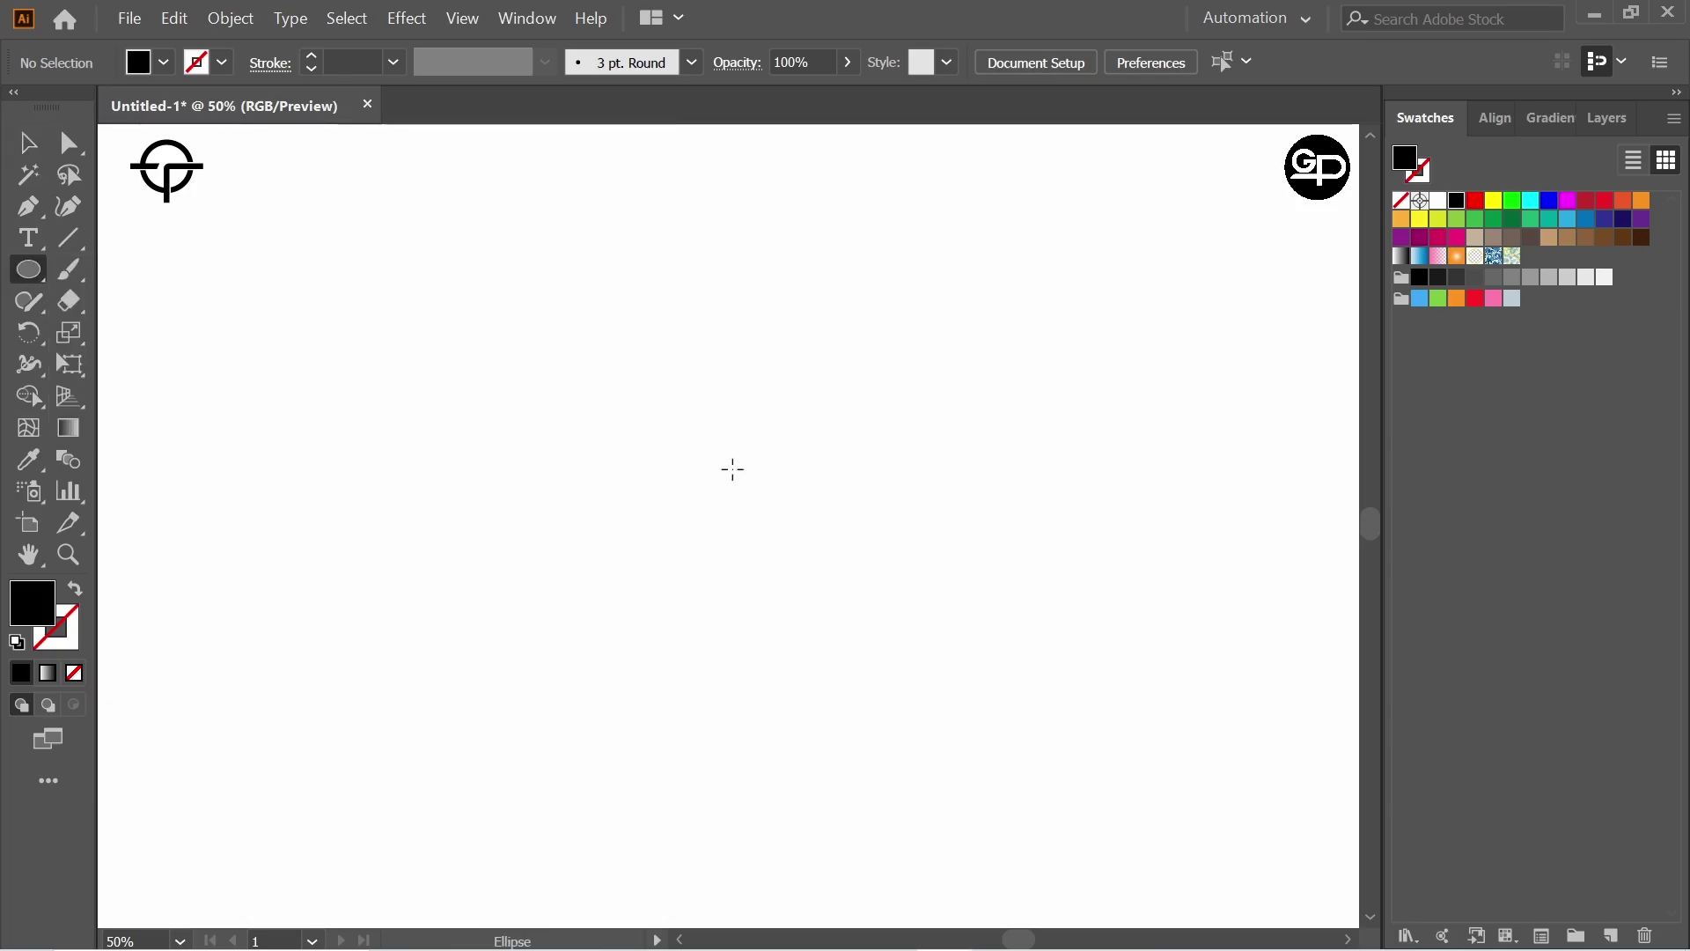
drag(704, 476, 895, 619)
click(164, 62)
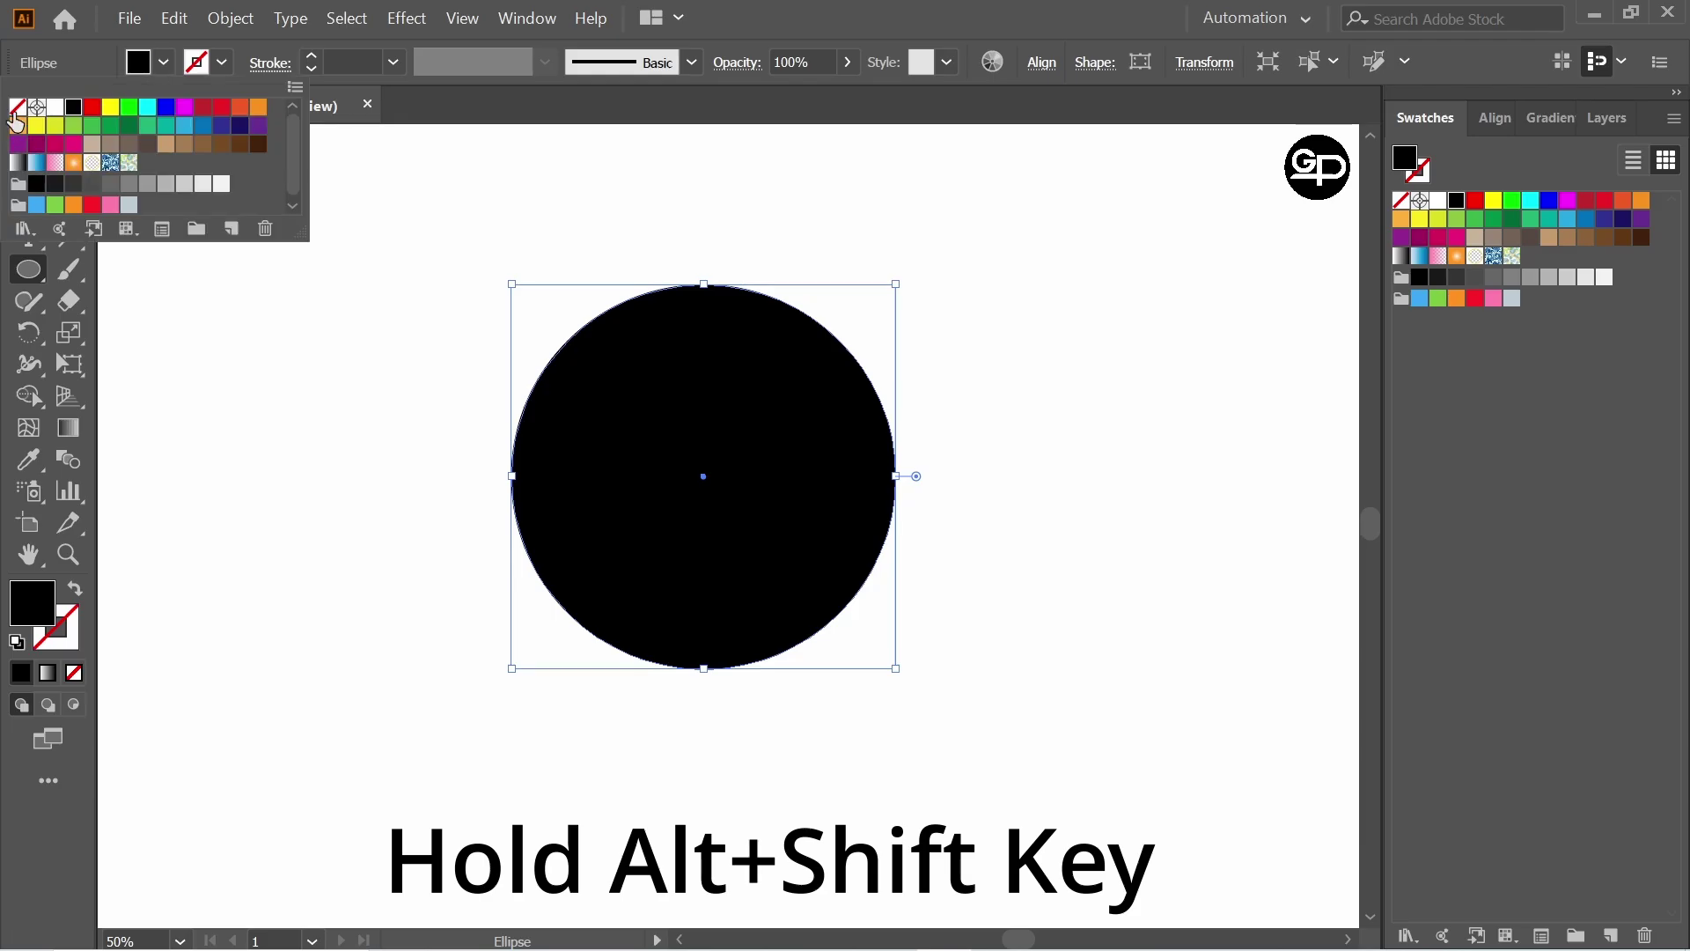
click(16, 109)
click(222, 64)
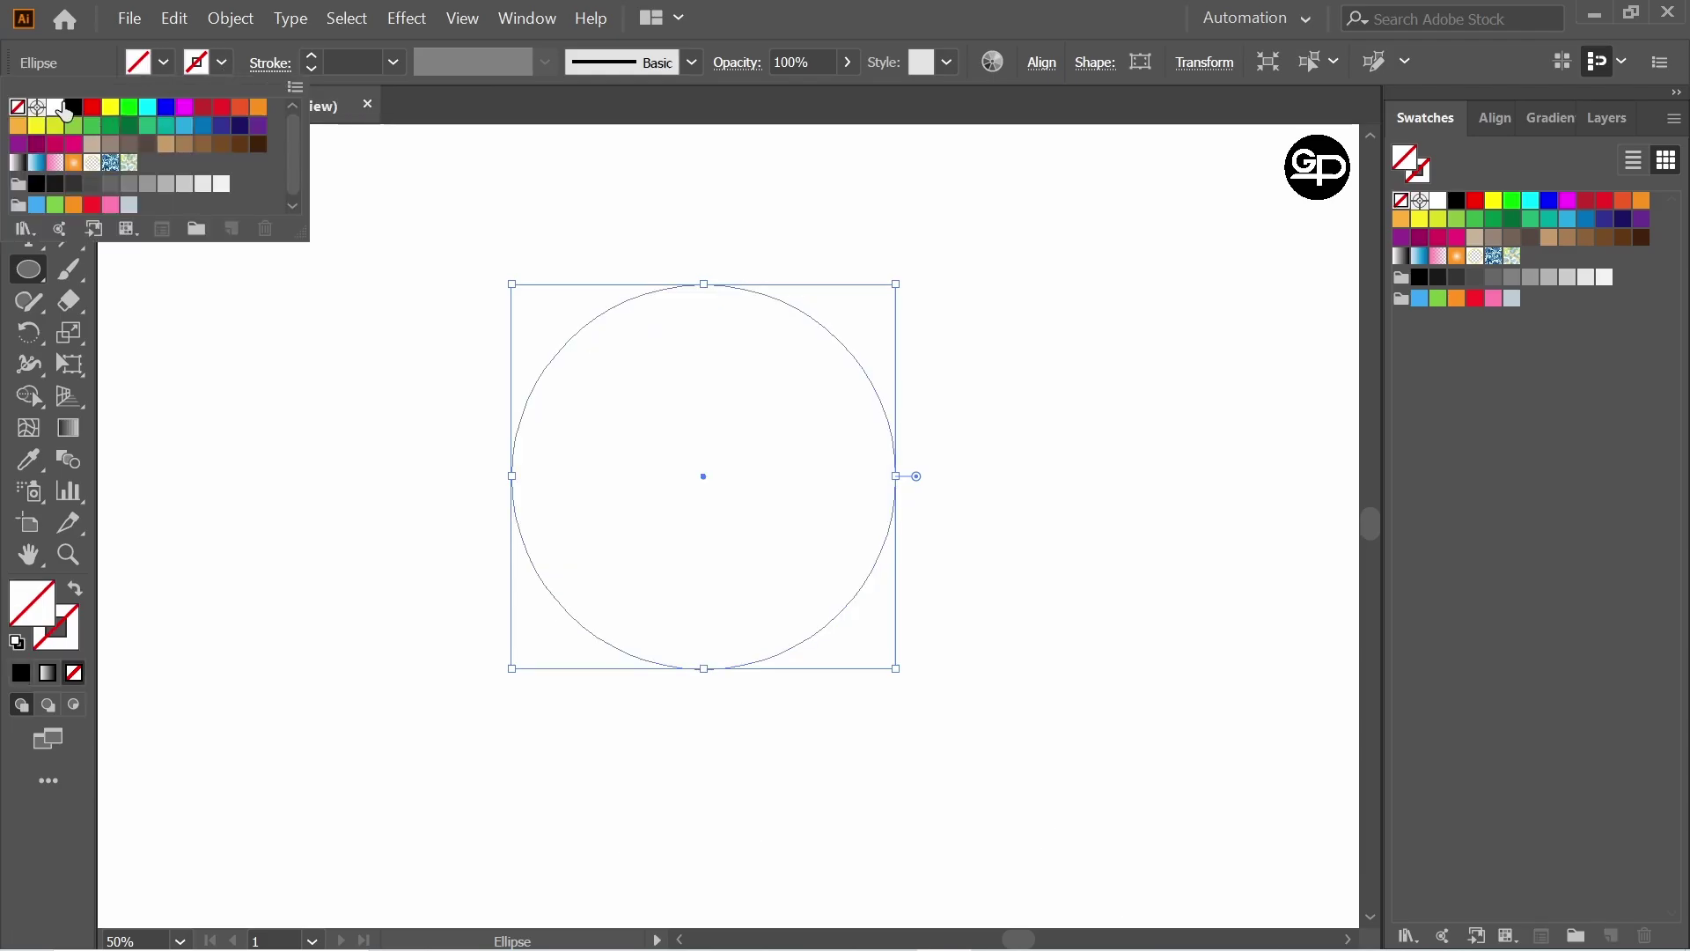
click(72, 109)
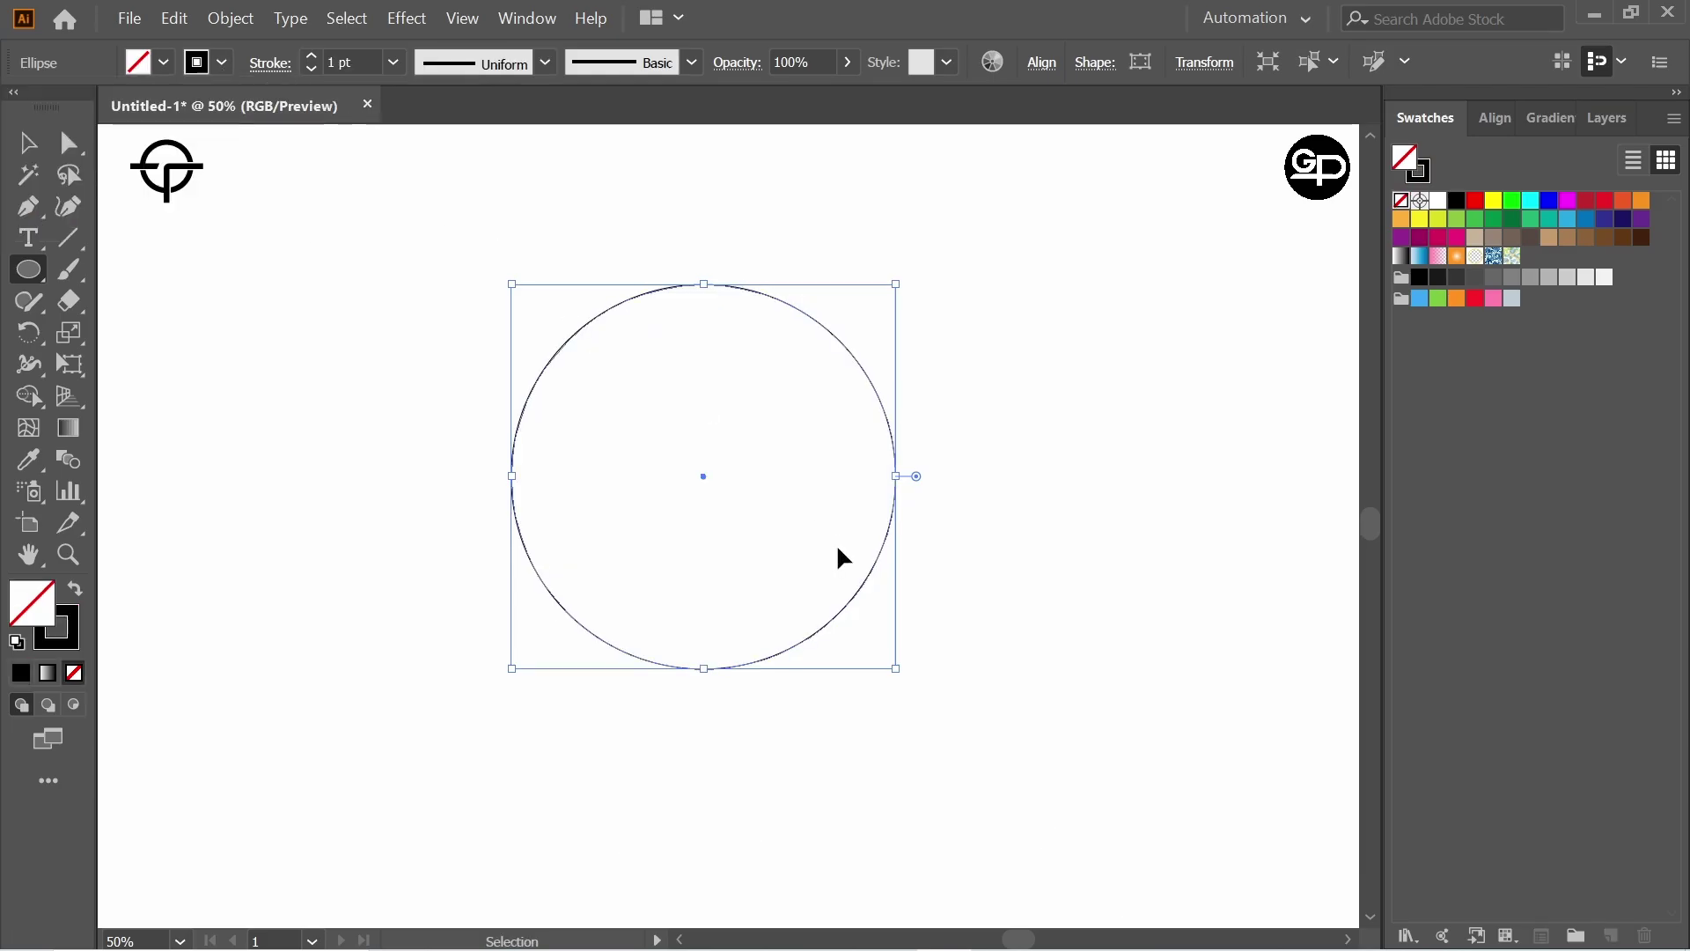
Duplicate the circle in place and shrink the copy around its center to form a ring
key(ctrl+c)
key(ctrl+f)
drag(895, 668, 852, 624)
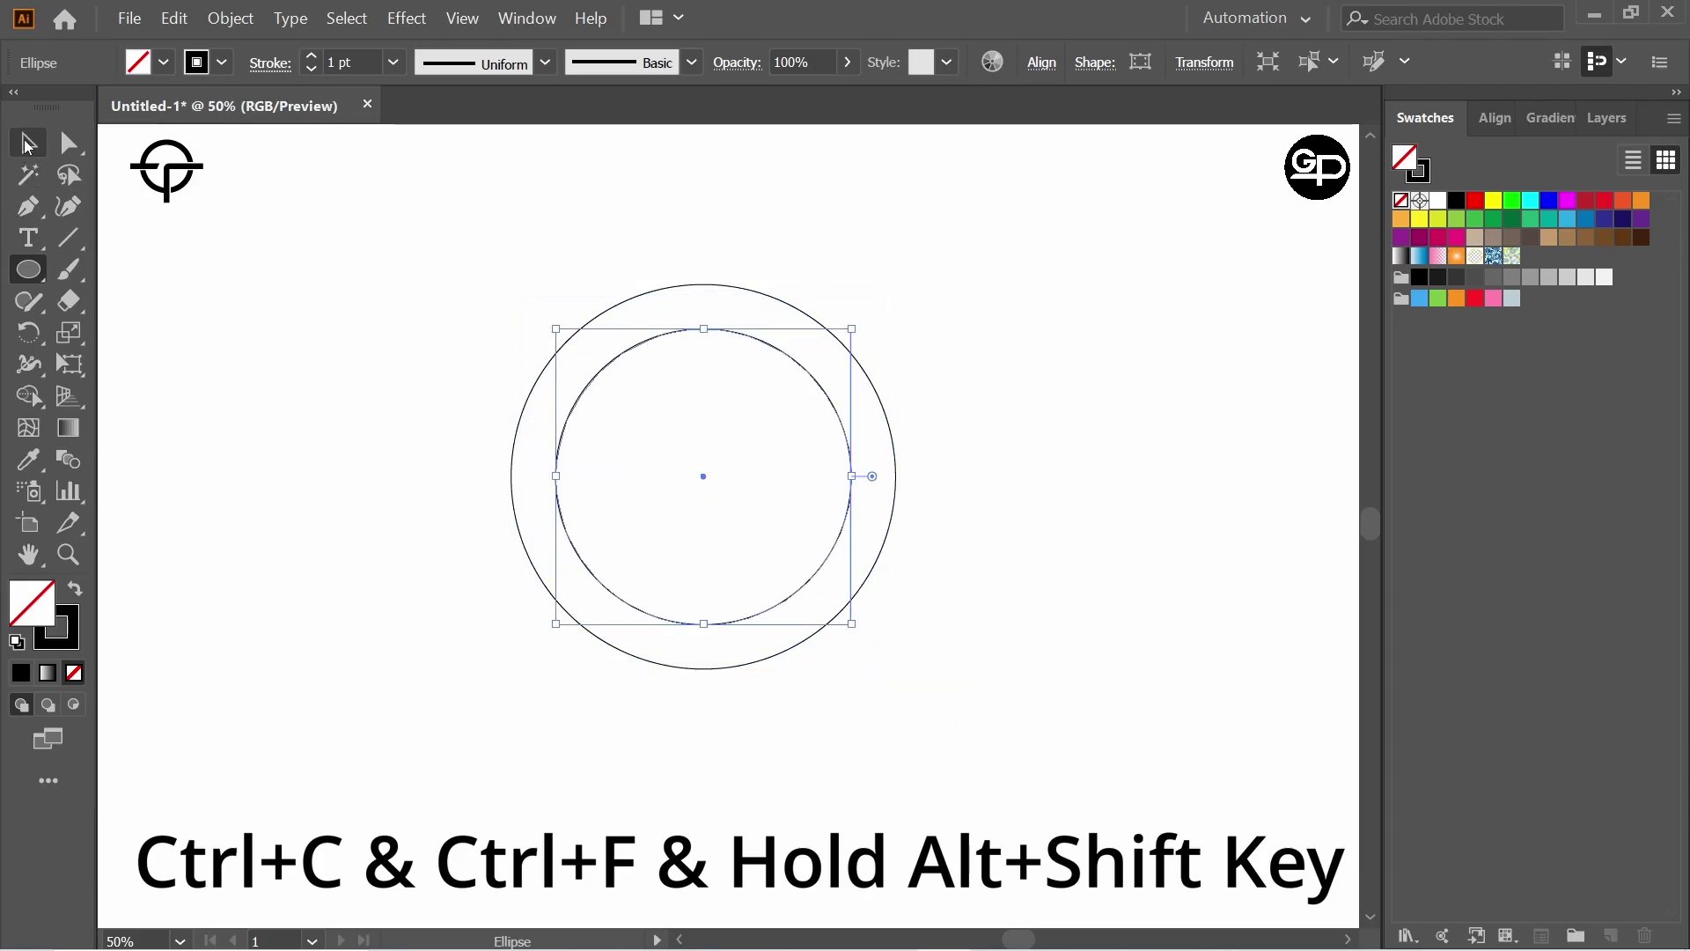
Select both concentric circles and move them together slightly across the artboard
click(26, 144)
drag(396, 238, 793, 529)
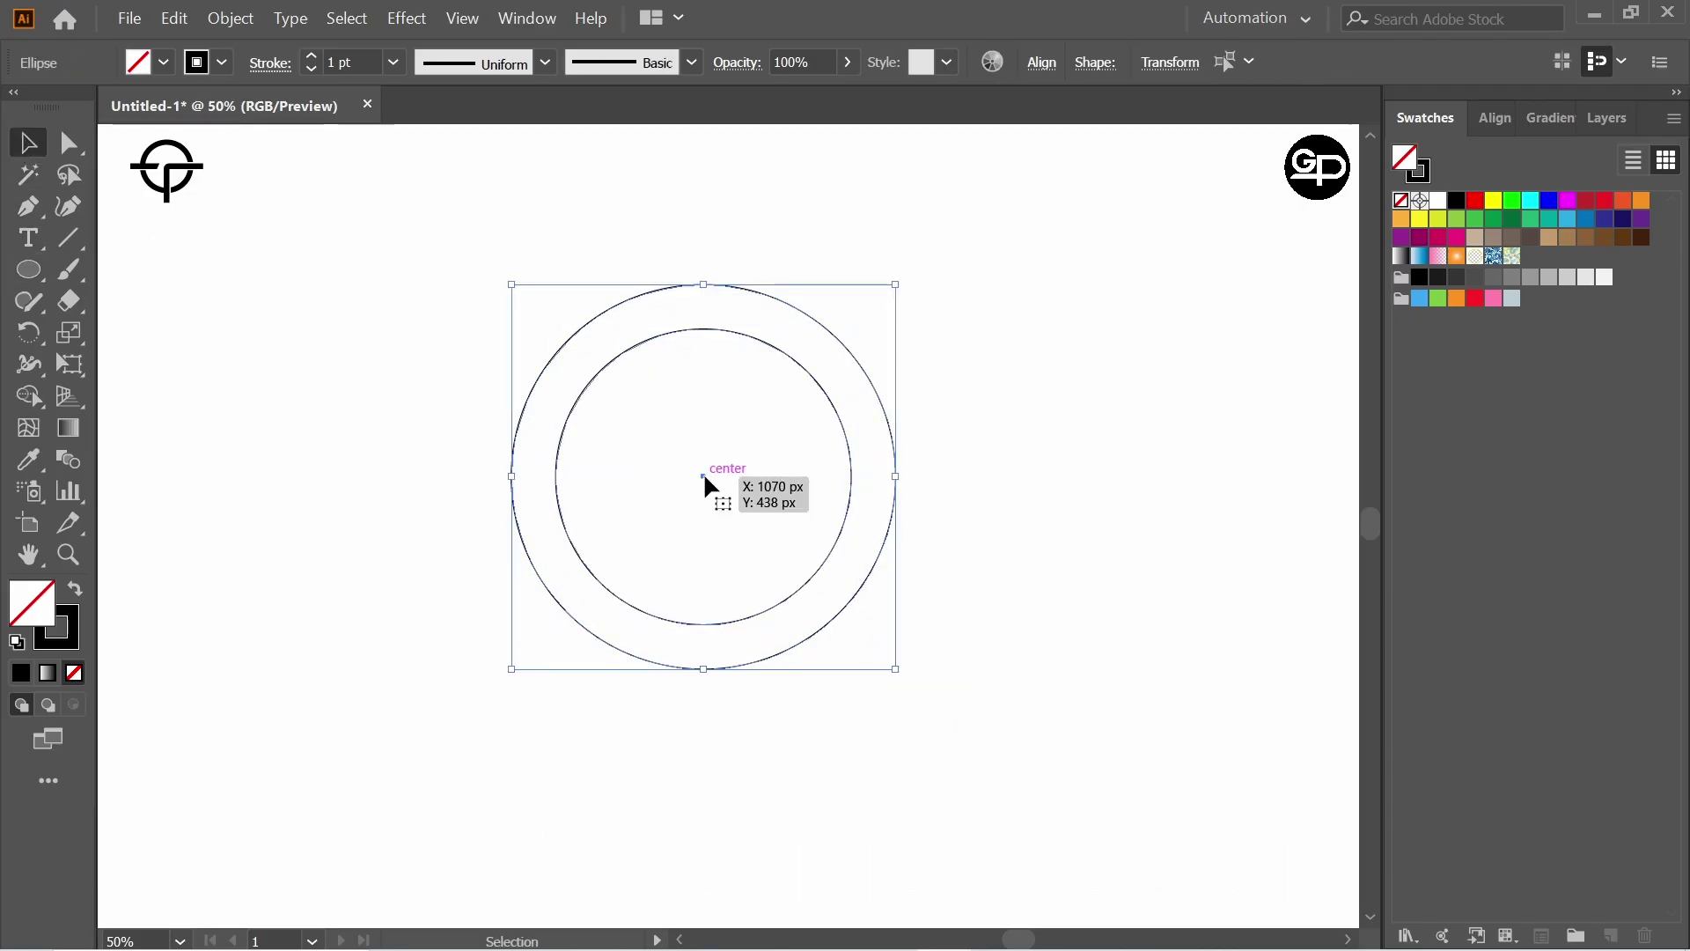
drag(705, 475, 747, 482)
click(1023, 499)
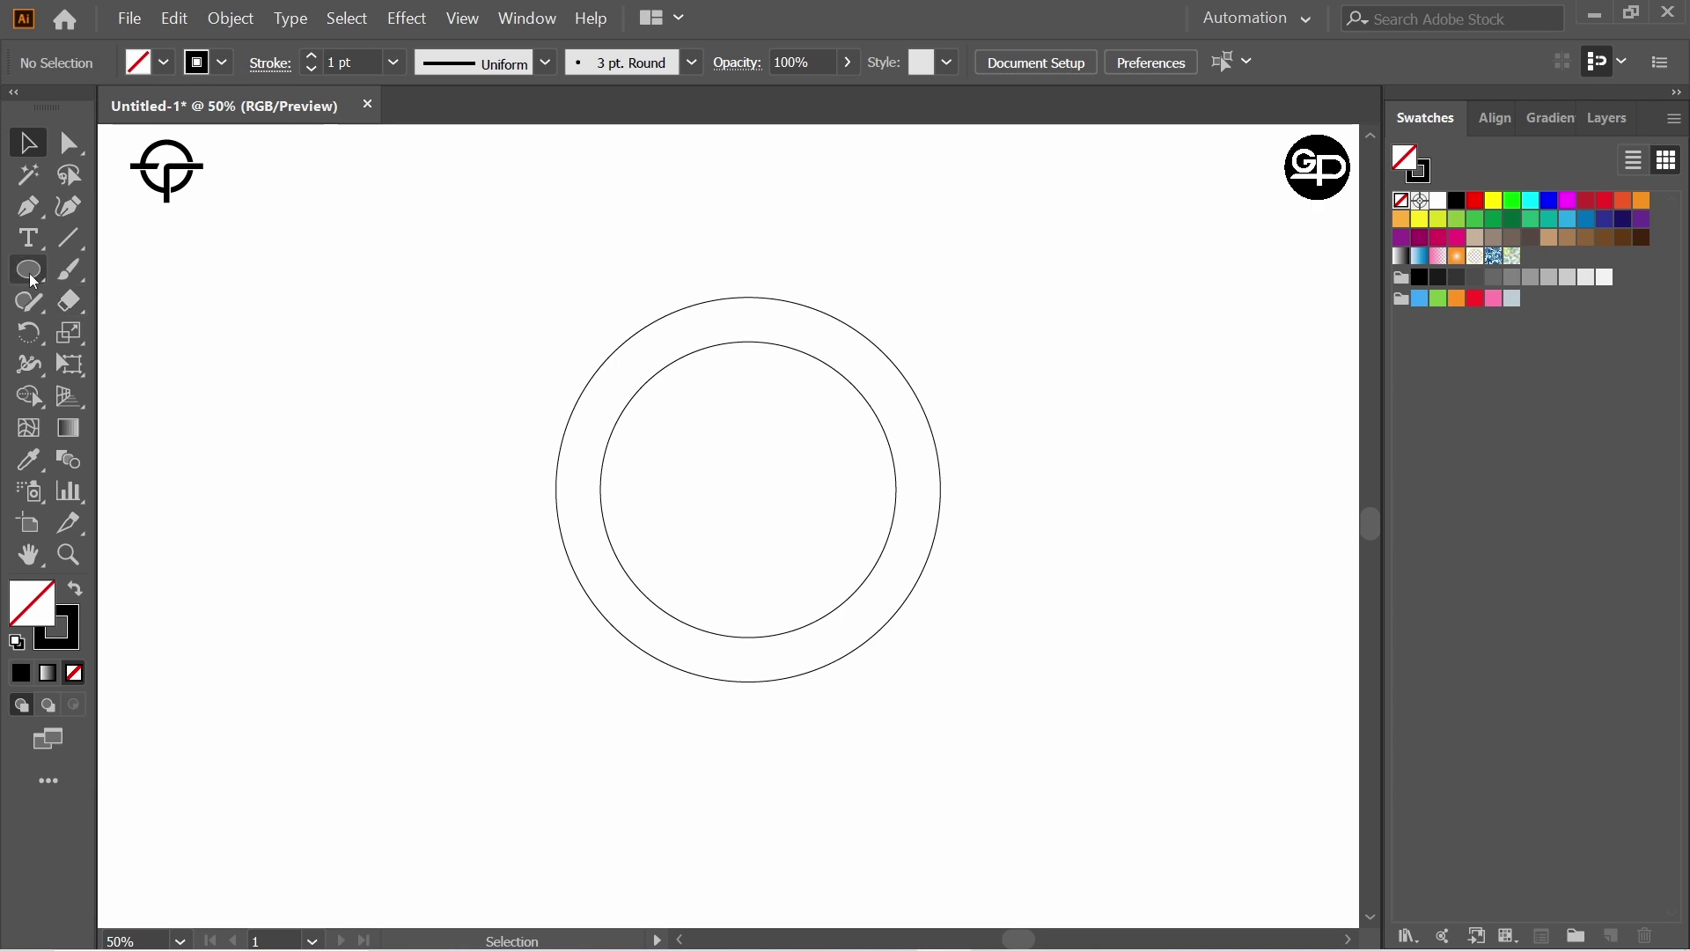
Draw a thin horizontal rectangle across the circles, duplicate it in place, and rotate the copy 90° into a vertical bar
drag(33, 282, 108, 271)
drag(502, 444, 999, 487)
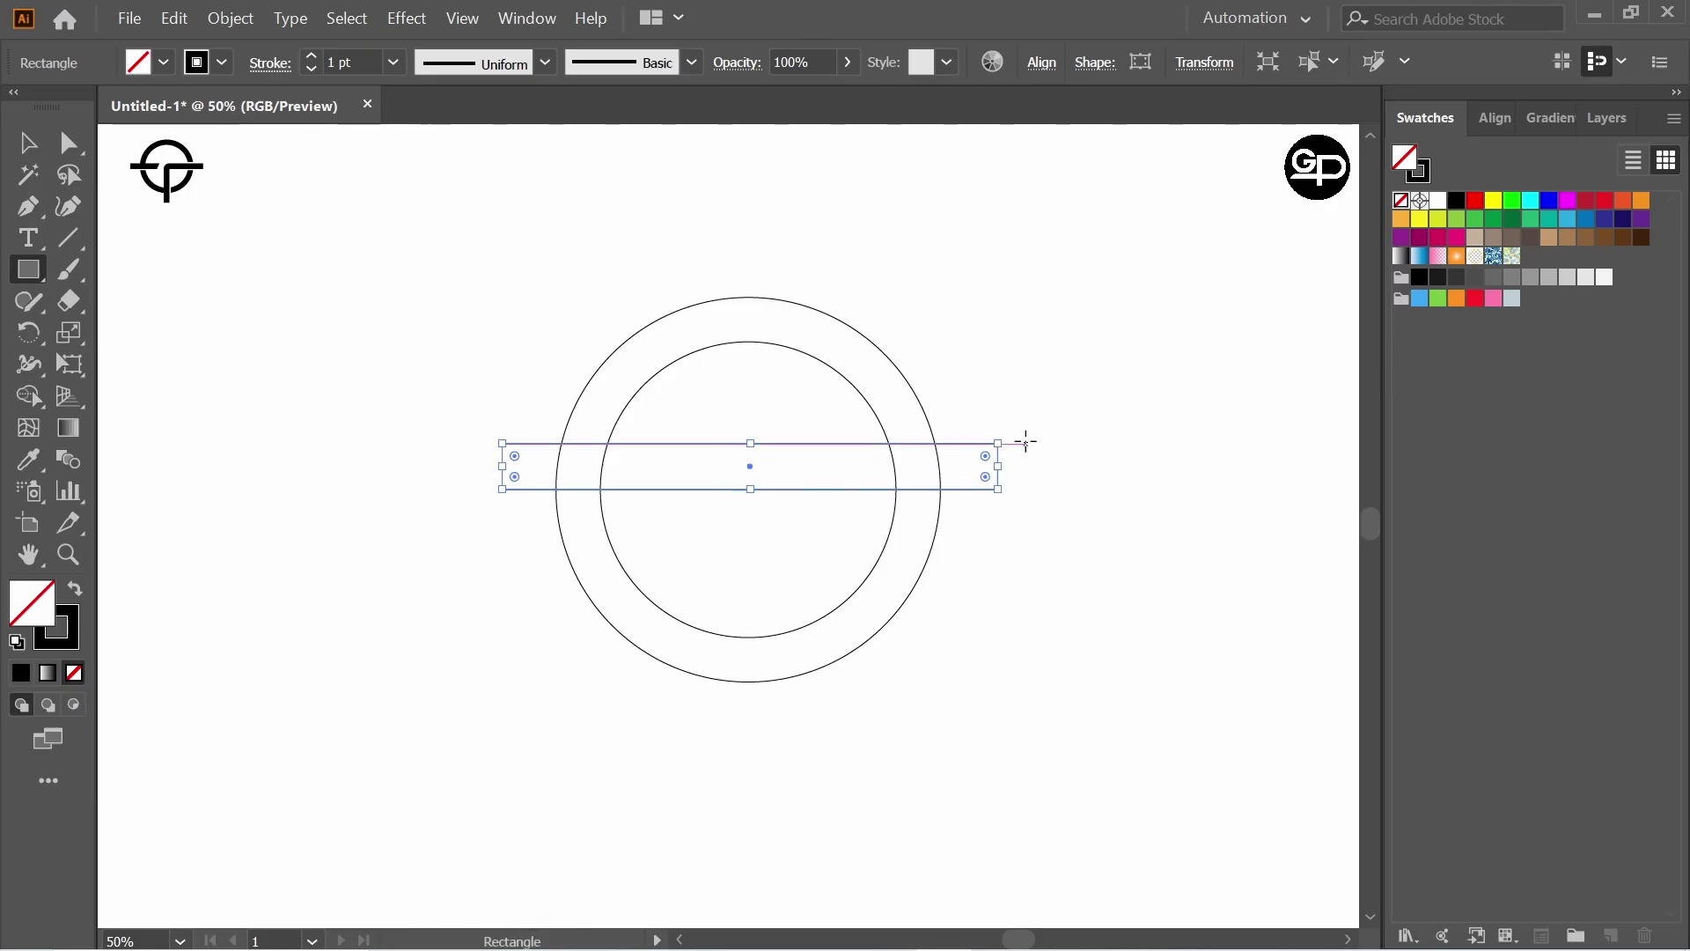
key(ctrl+c)
key(ctrl+f)
drag(1011, 437, 794, 715)
Center-align both circles and both bars vertically, using Align to Selection
click(27, 142)
drag(497, 274, 1064, 646)
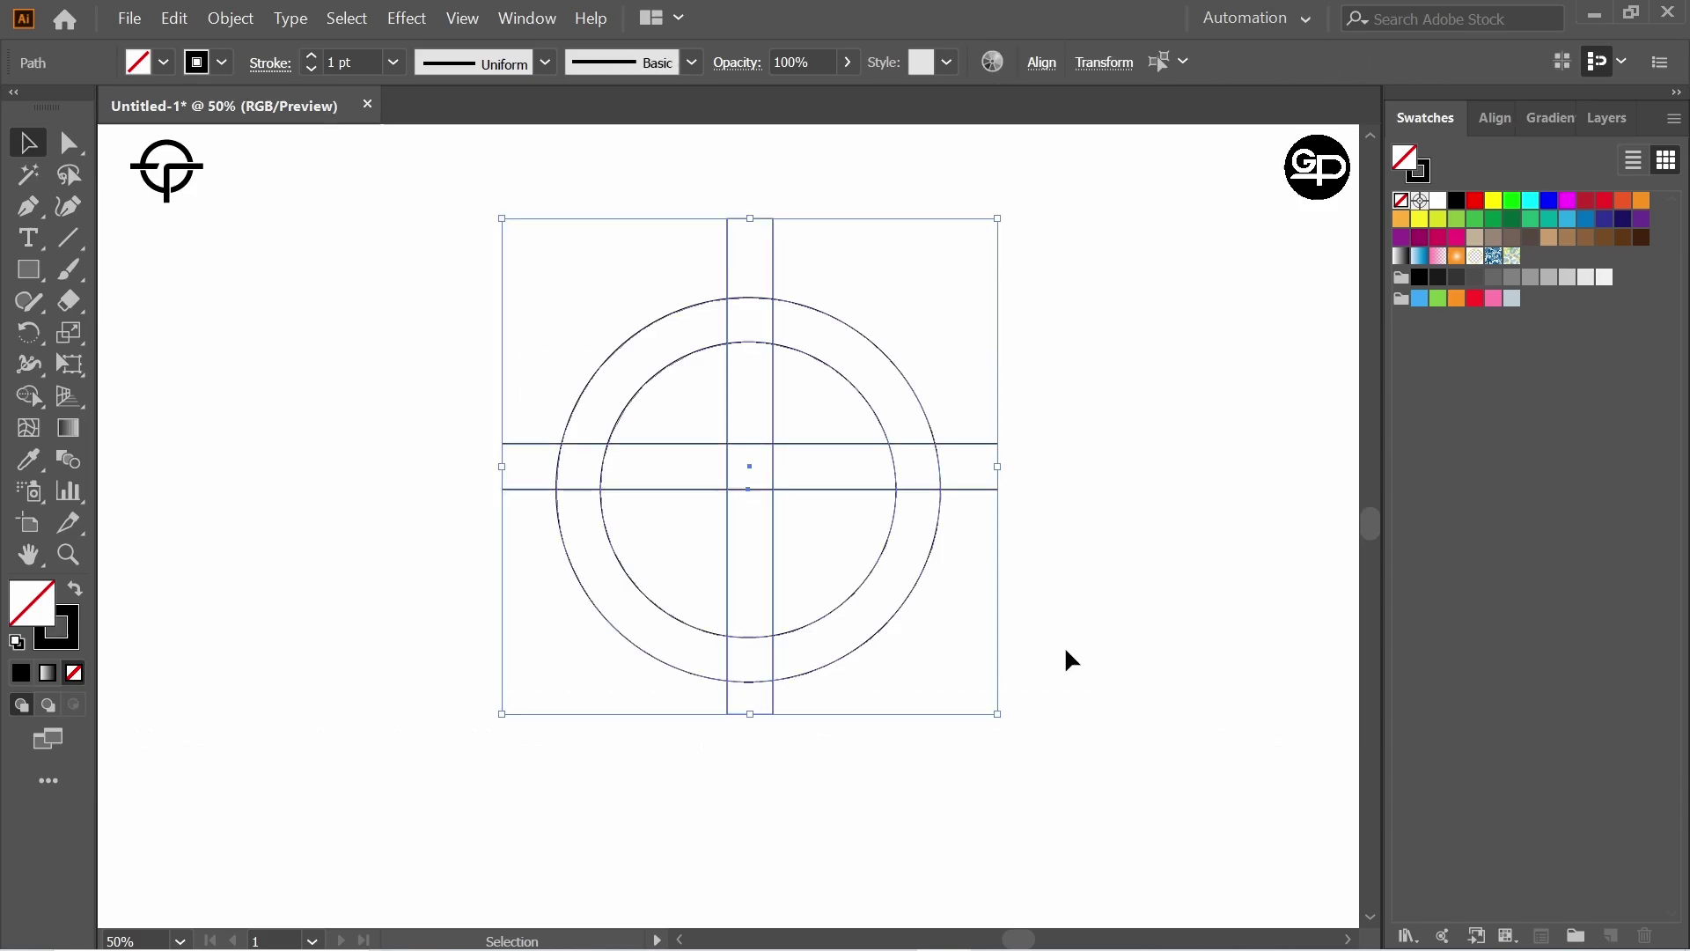
click(1041, 71)
click(1028, 294)
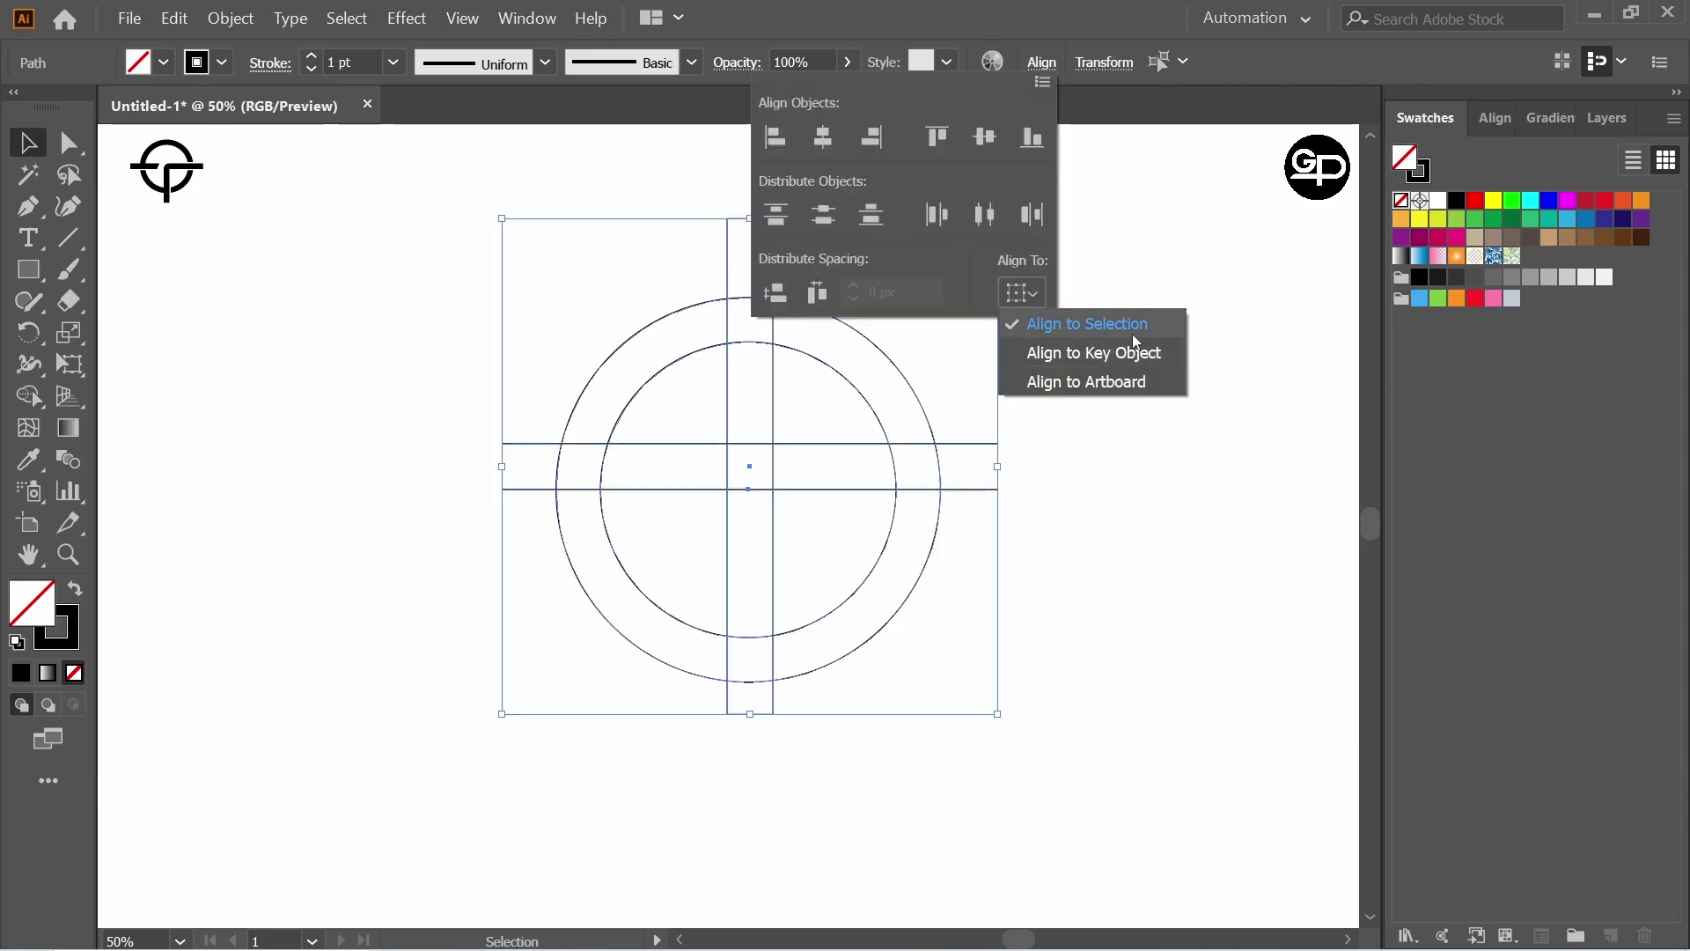
click(1132, 327)
click(983, 140)
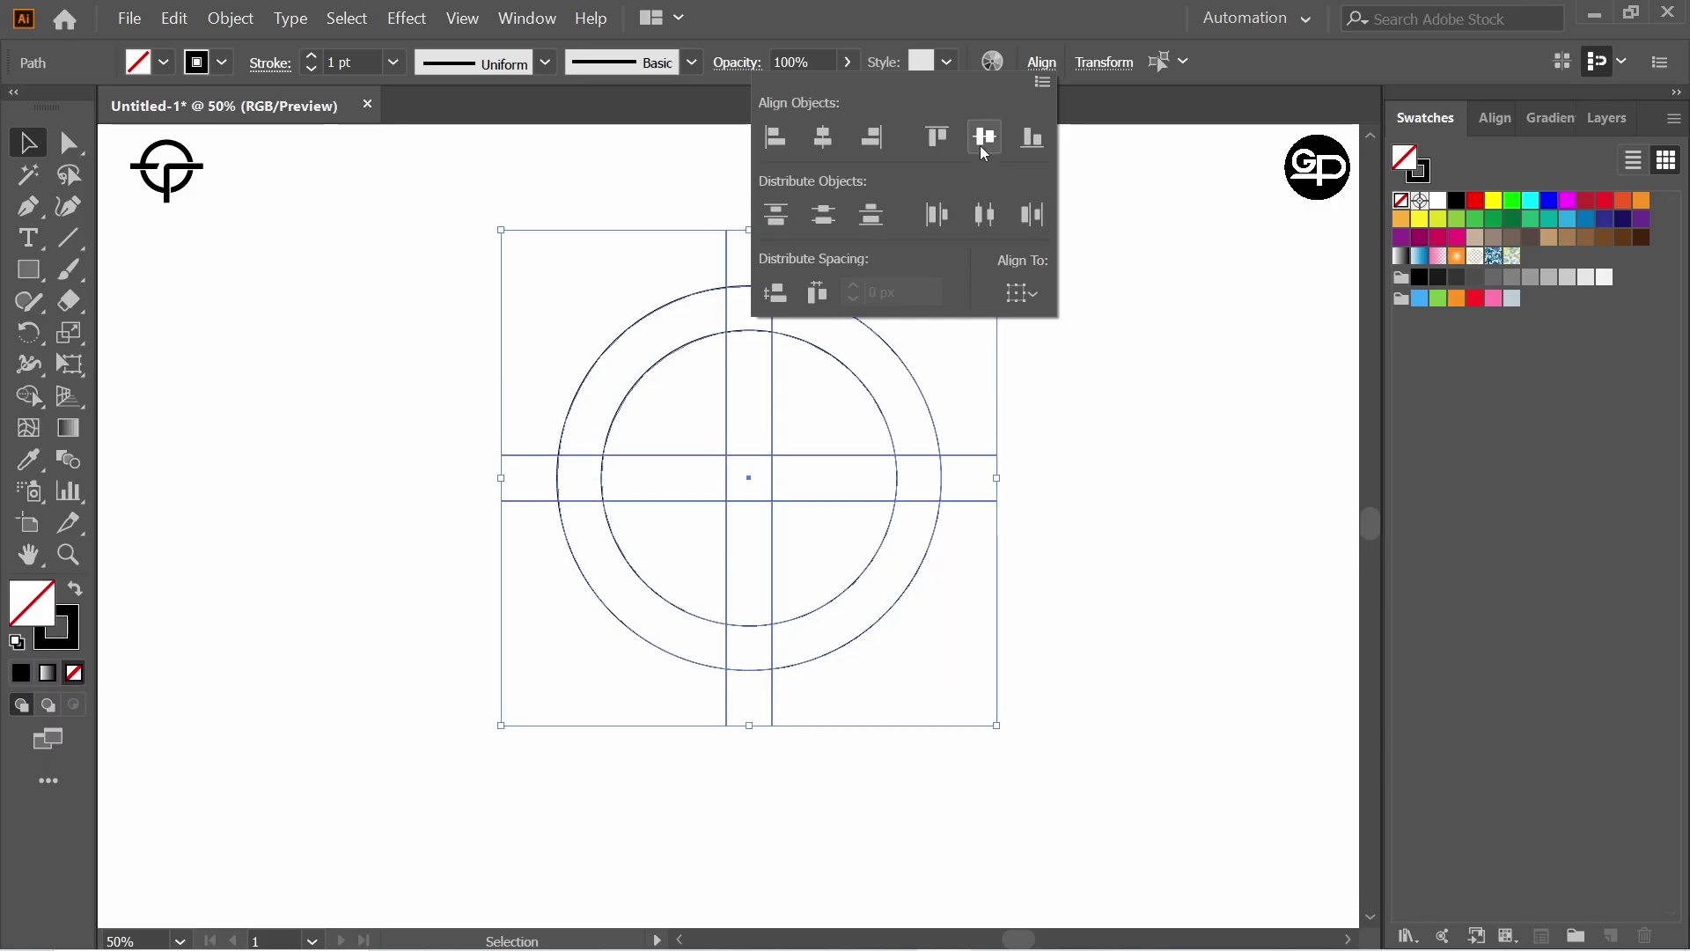
click(33, 149)
click(310, 337)
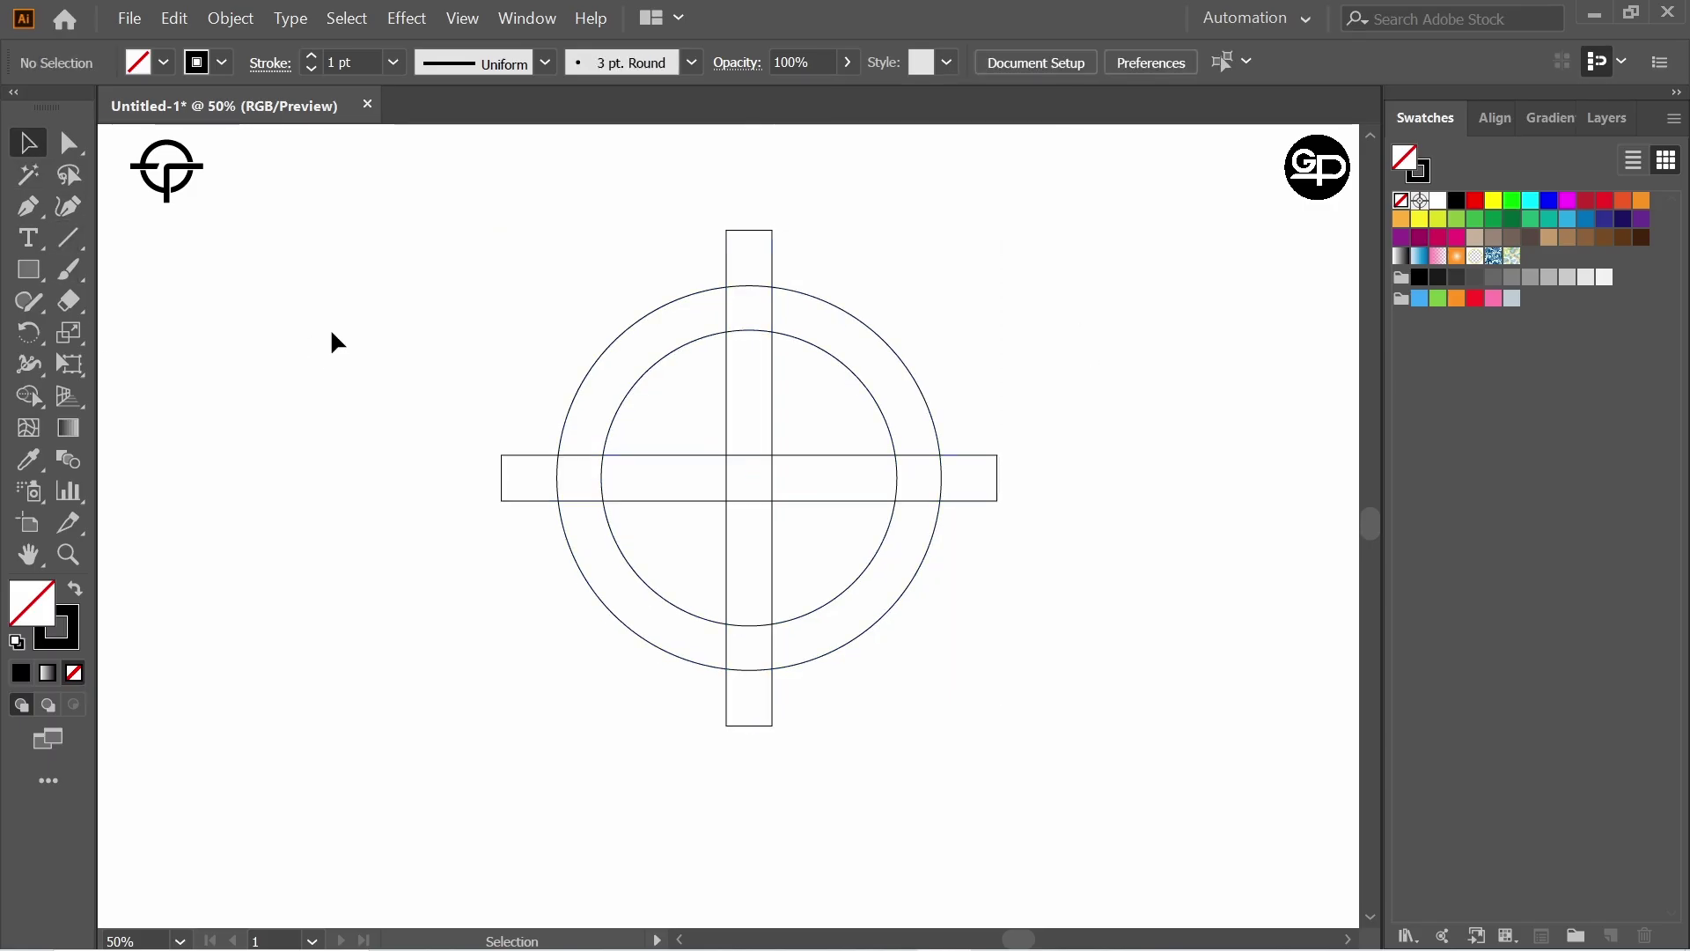
Draw straight guide lines just above and below the horizontal bar and along the right side of the vertical bar
drag(70, 243, 70, 241)
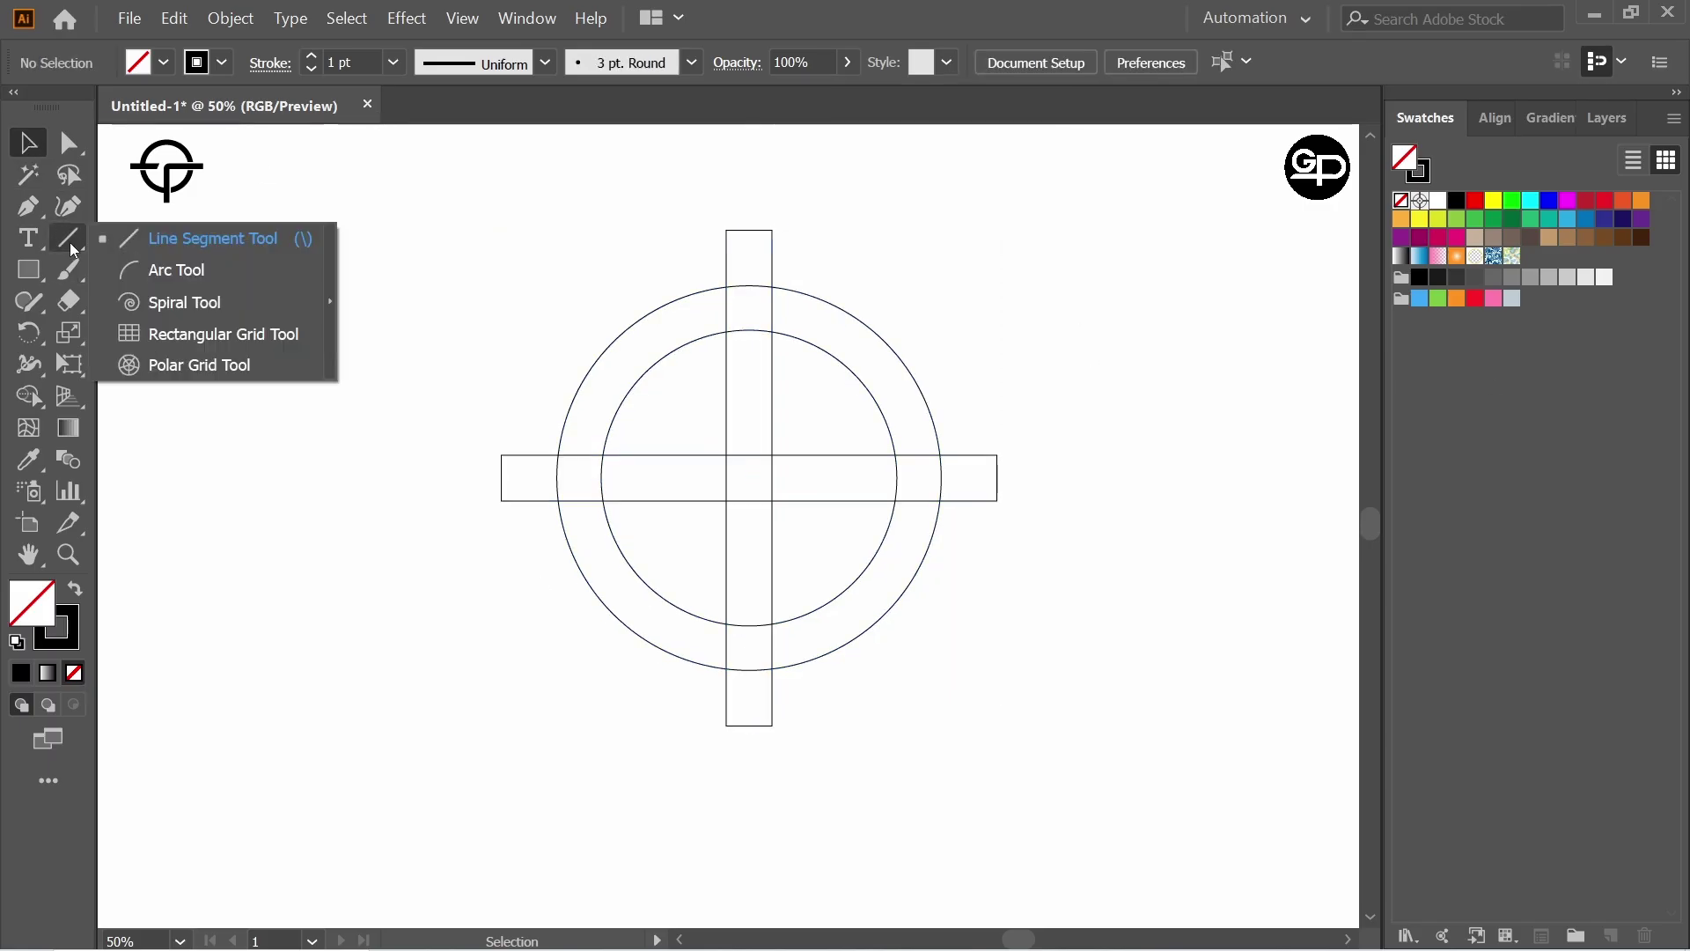
click(144, 235)
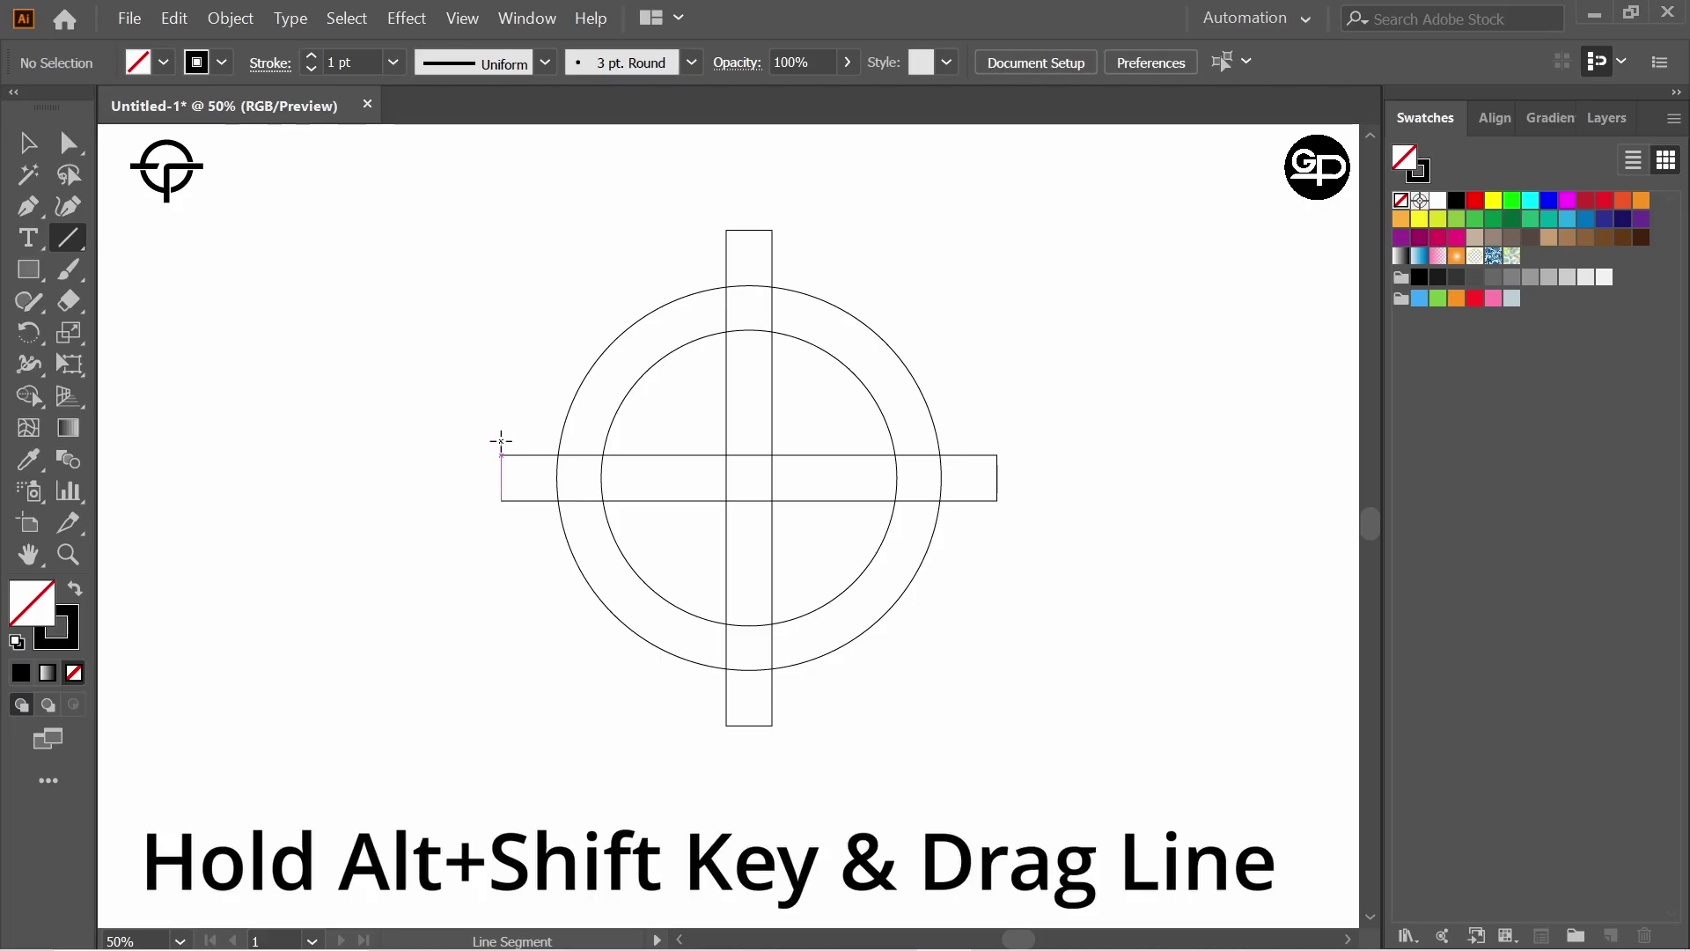
drag(501, 440, 997, 454)
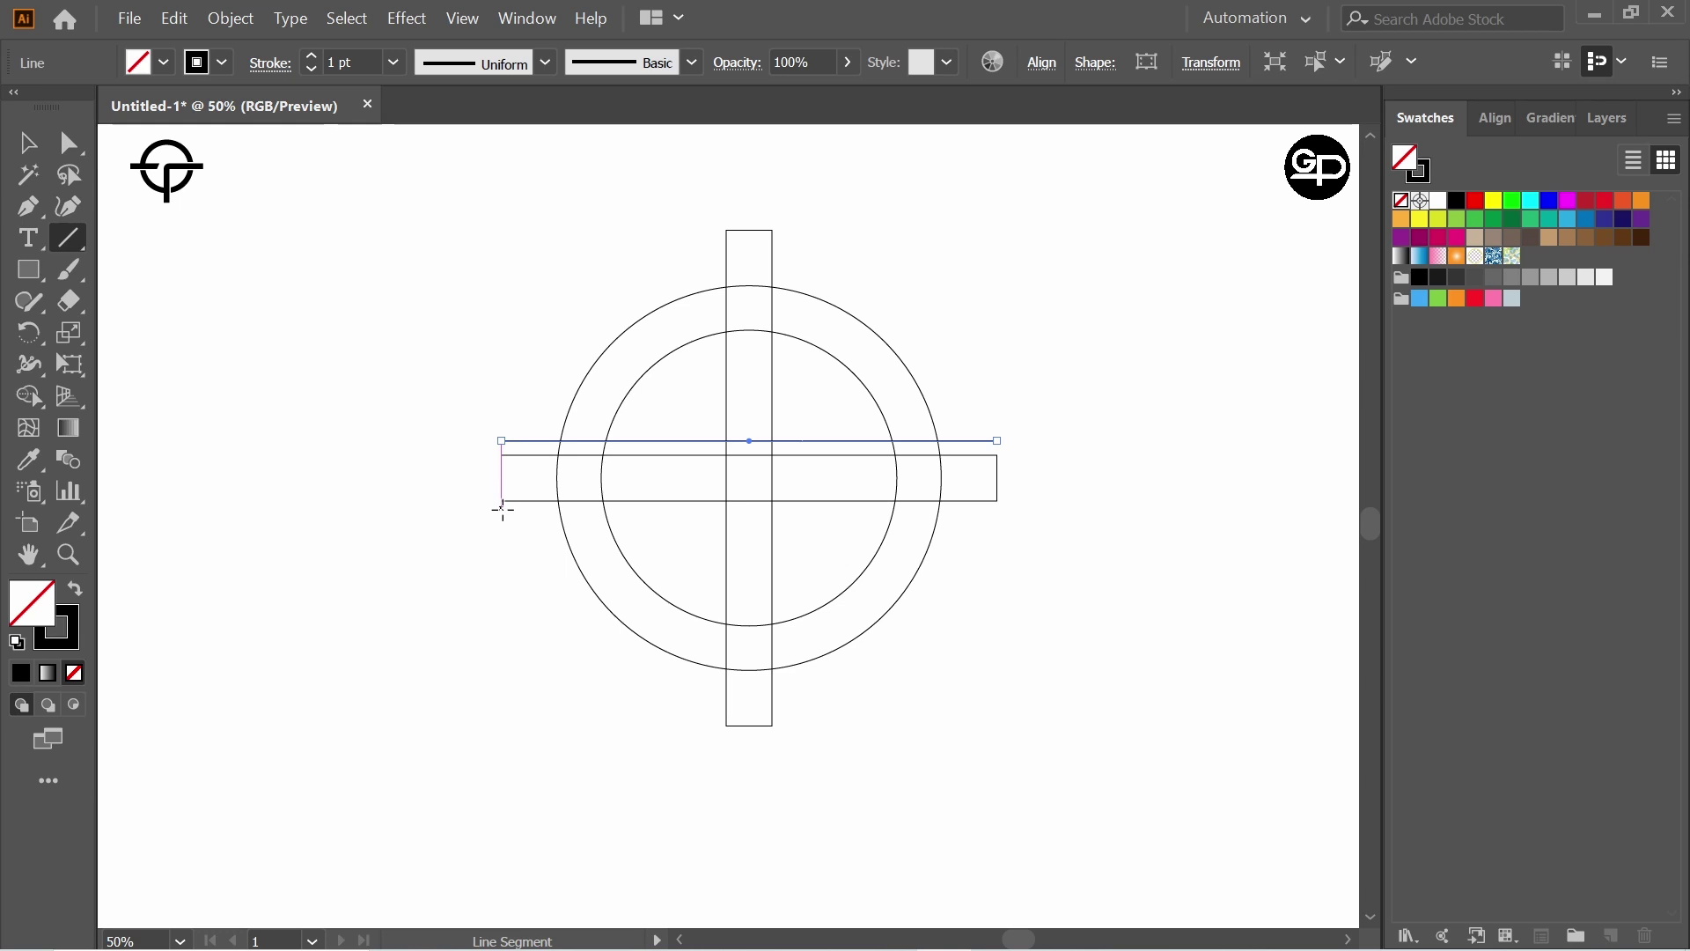
drag(502, 511, 1000, 528)
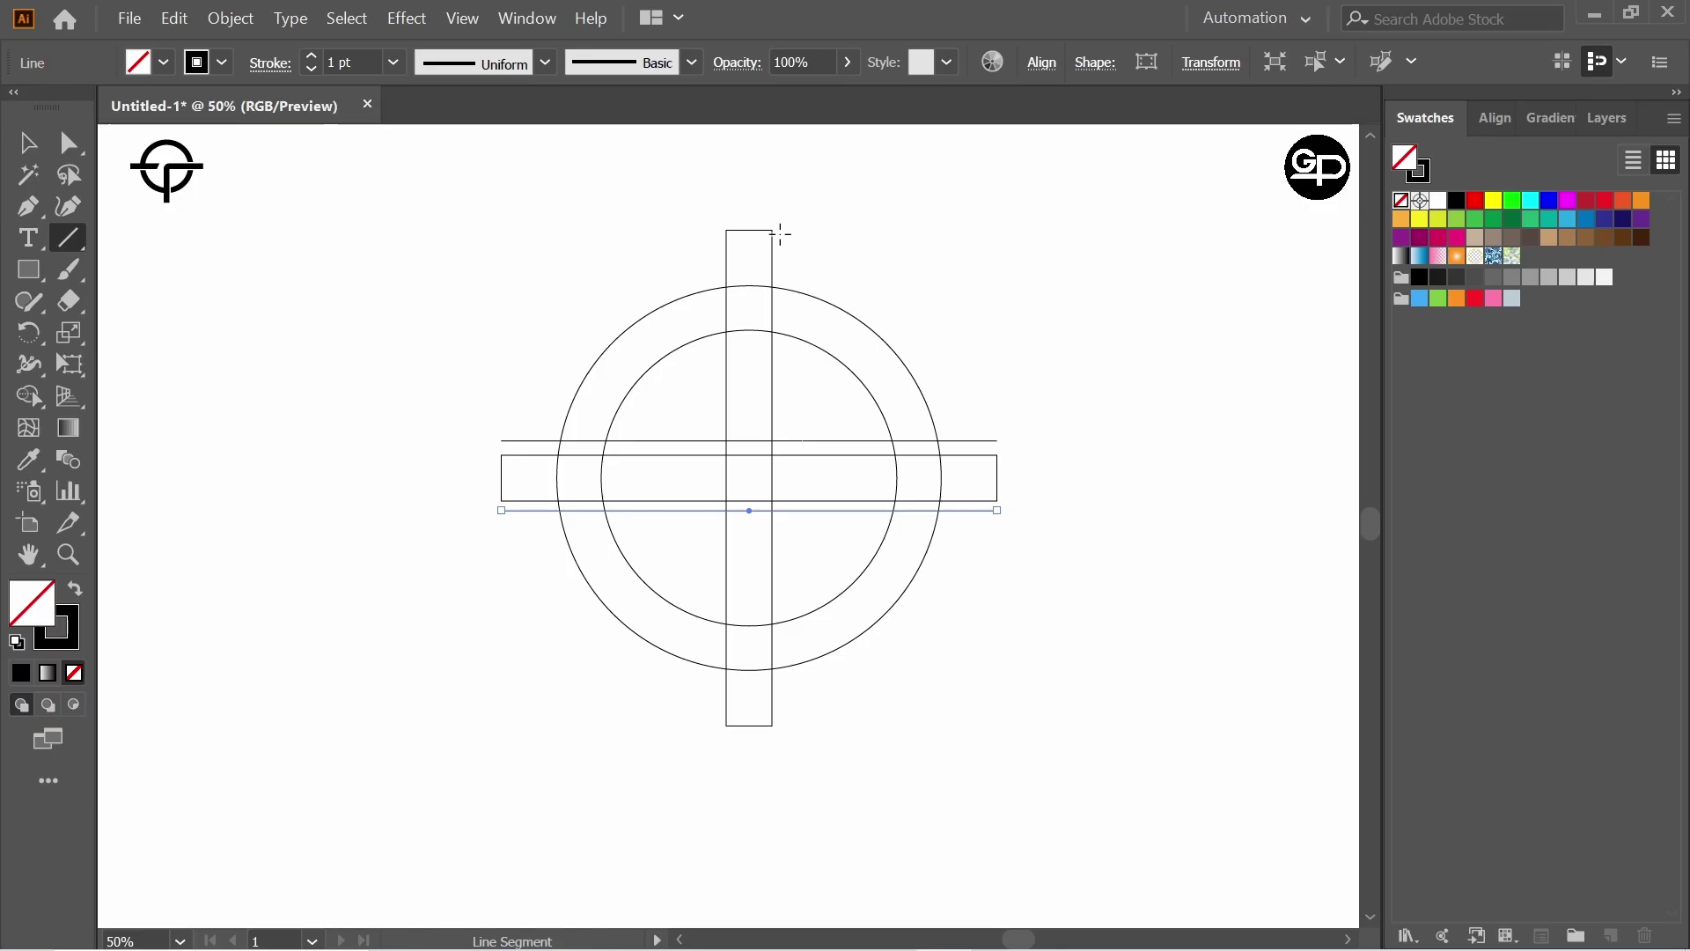
drag(782, 230, 801, 727)
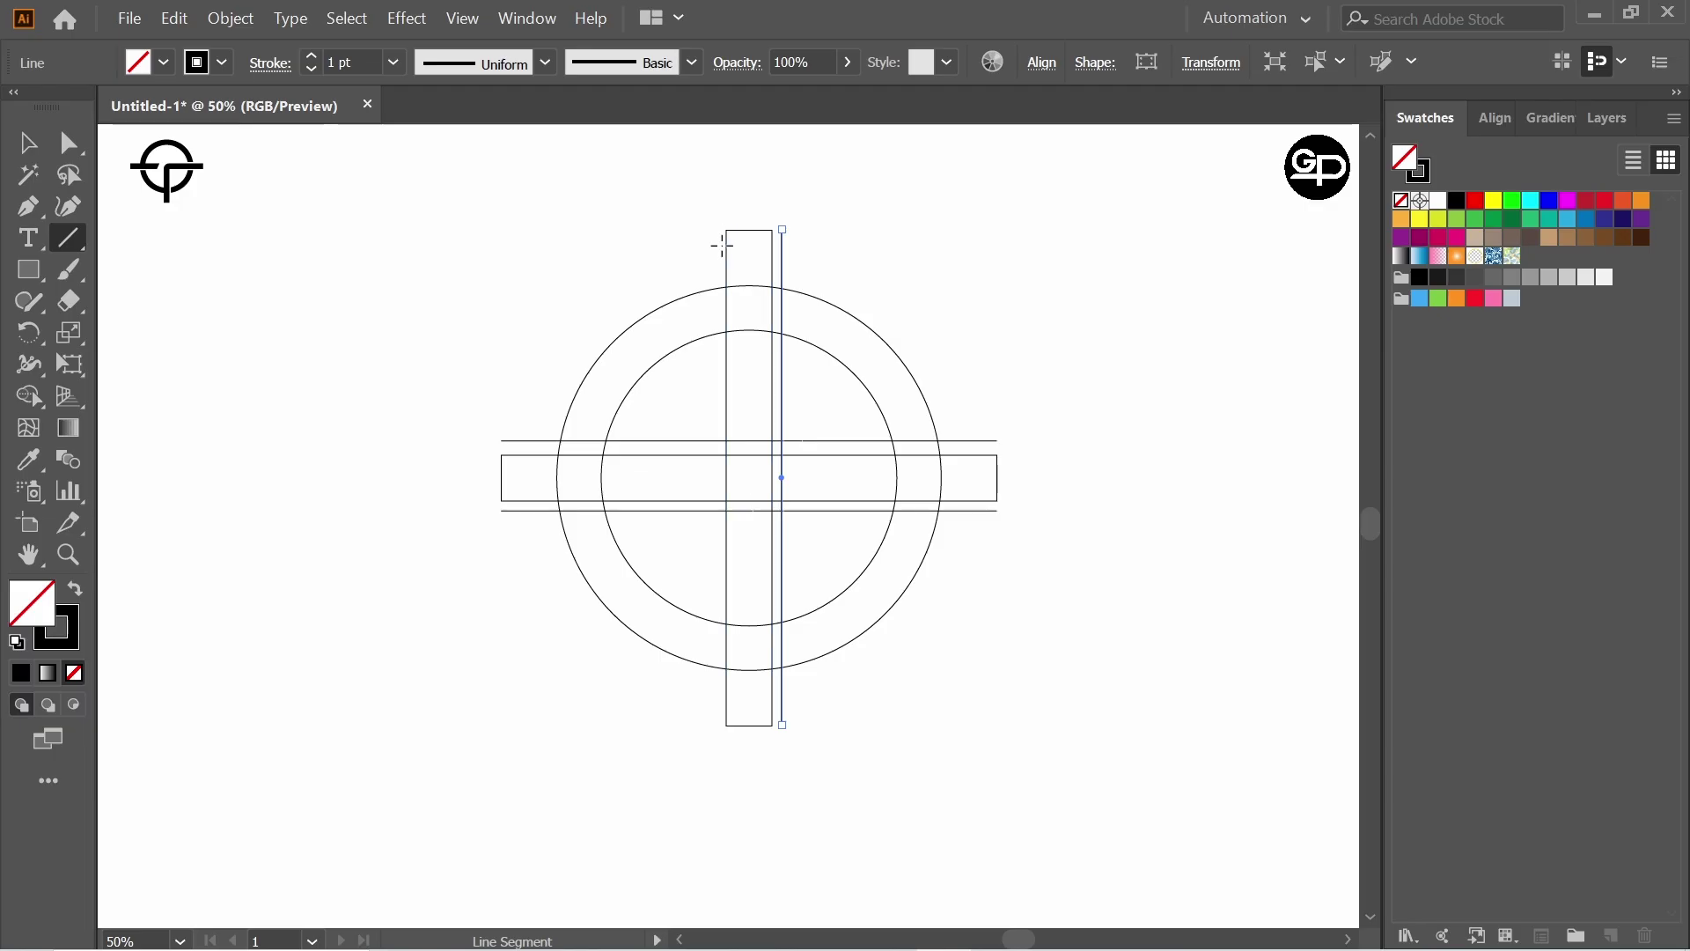
click(27, 143)
click(414, 253)
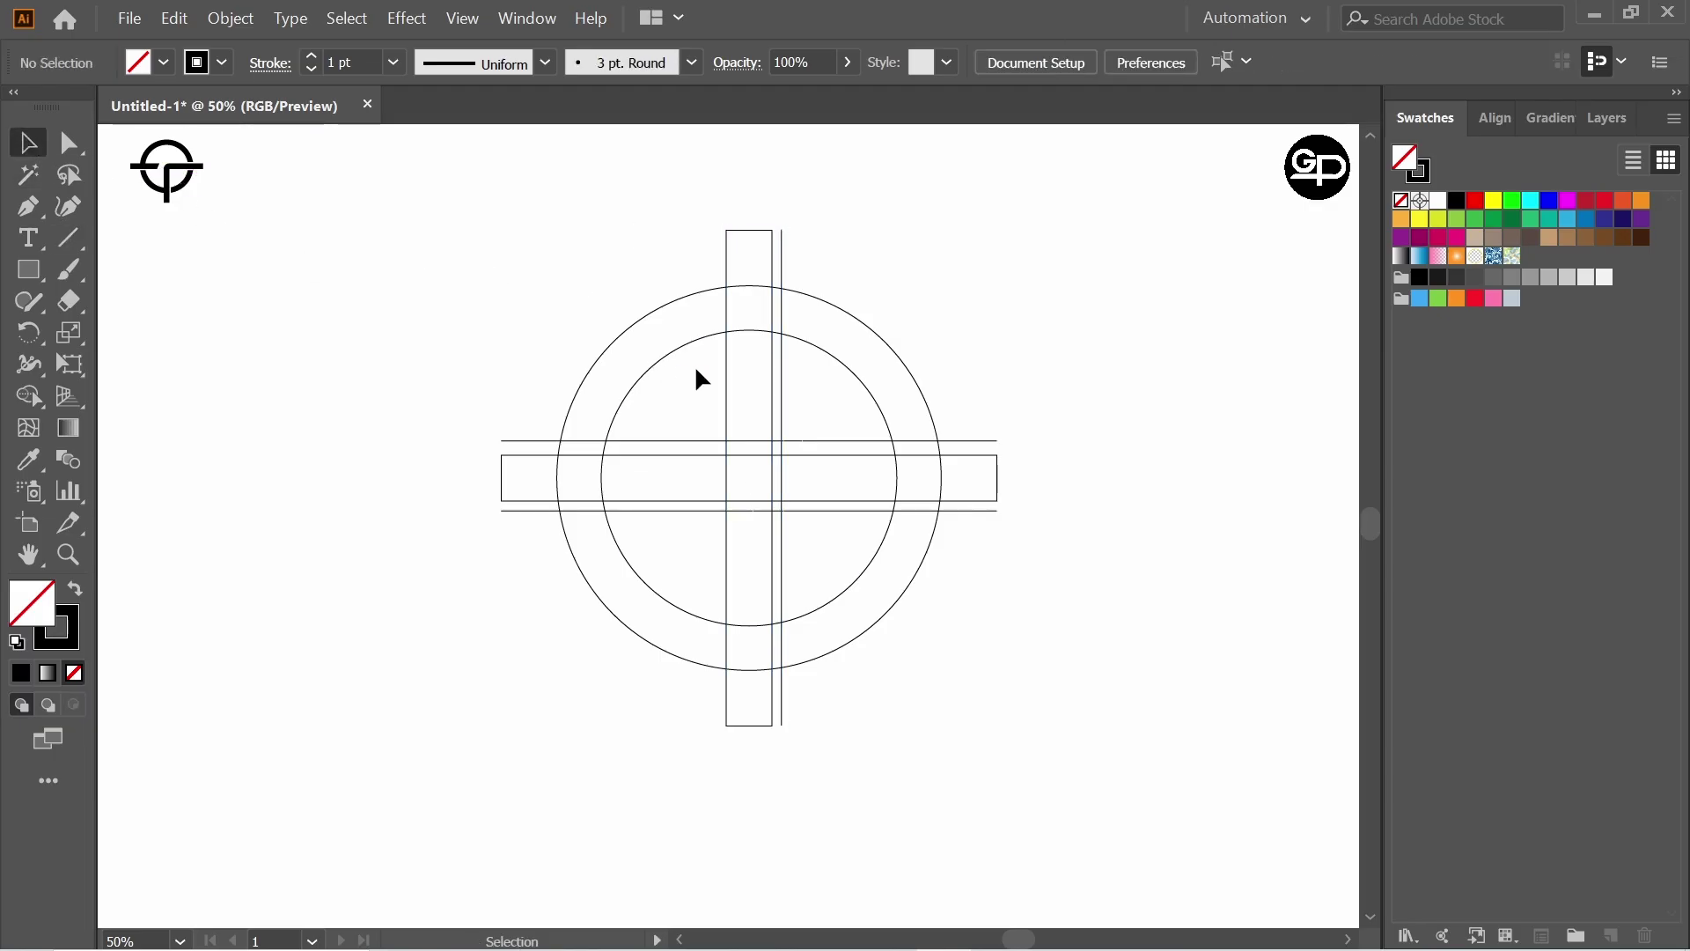
Draw a 45° diagonal line and place it through the bars' crossing, from the ring's upper right to its lower left
click(70, 241)
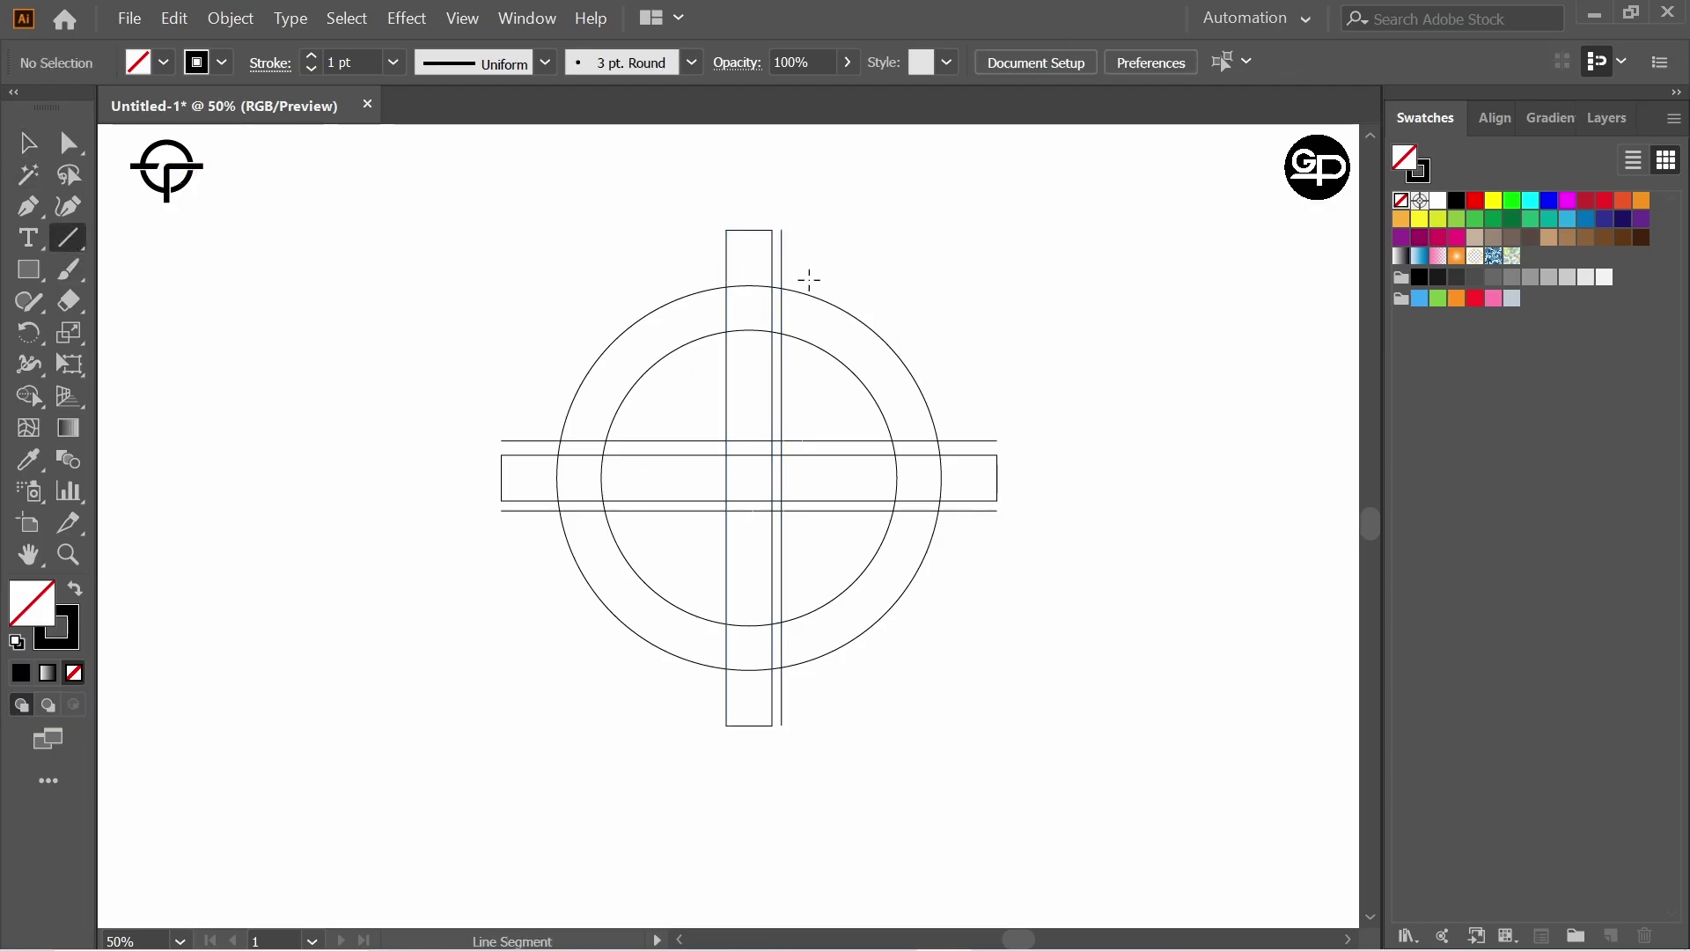
mouse_move(800, 264)
mouse_down()
mouse_move(717, 388)
mouse_move(626, 611)
mouse_move(544, 696)
mouse_up()
drag(626, 435, 676, 488)
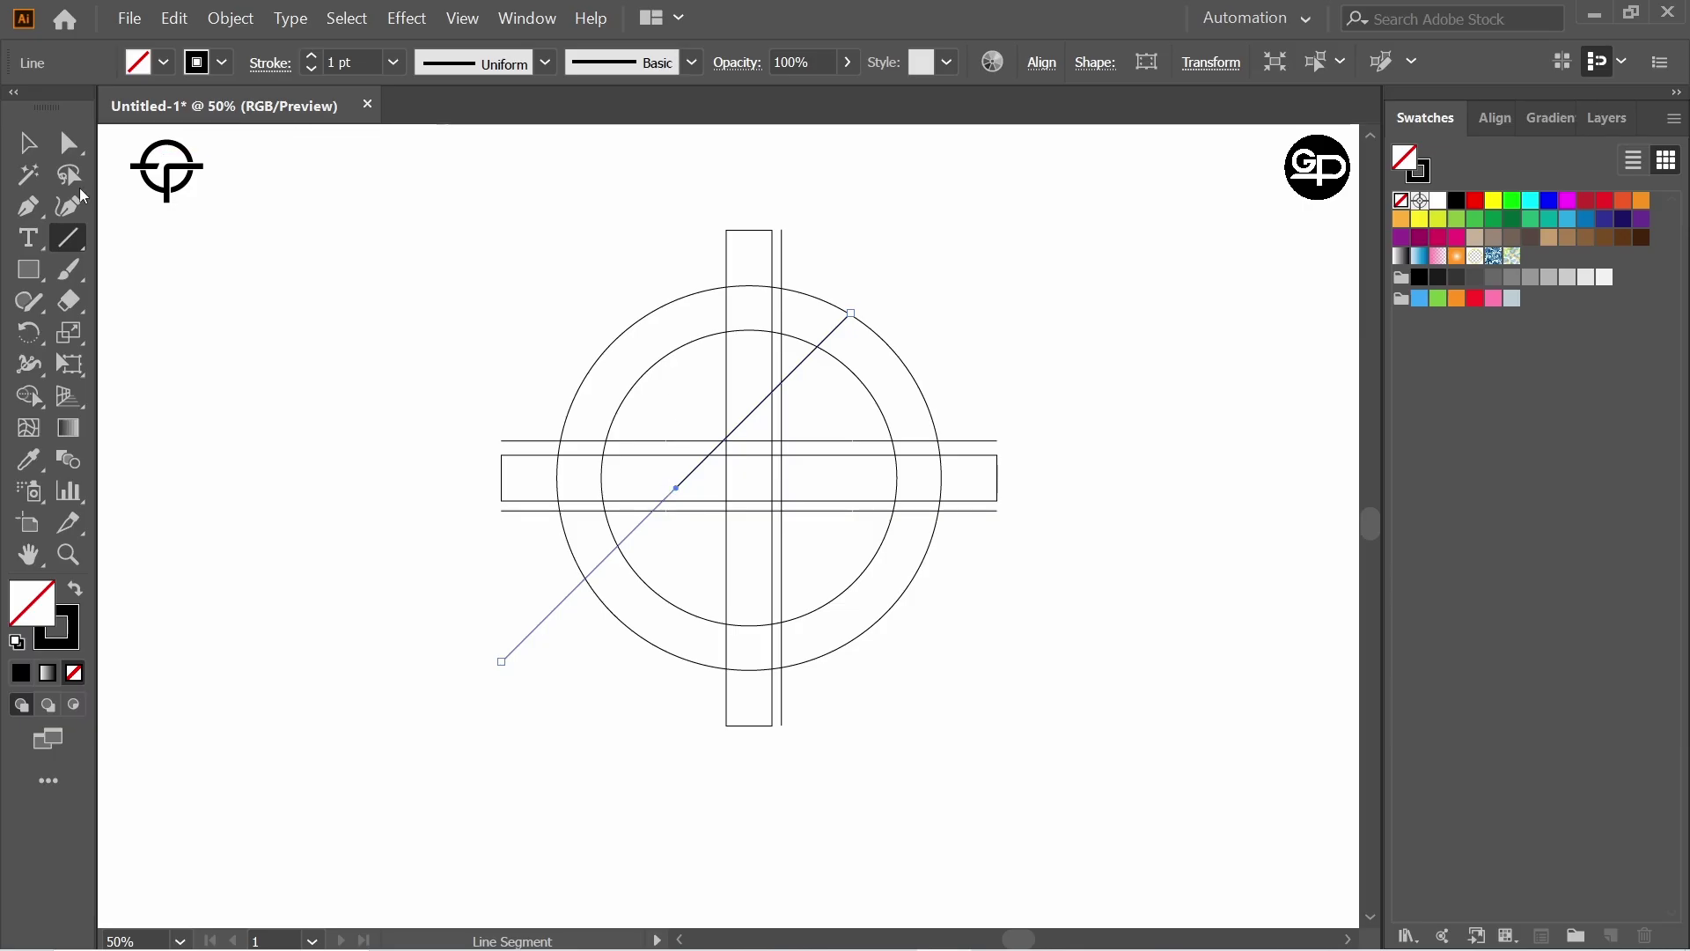
click(27, 142)
click(280, 236)
Select all the artwork and use Shape Builder to merge the left bar with the upper arc, and the T-shaped bars with the lower-left arc
drag(579, 310, 1048, 642)
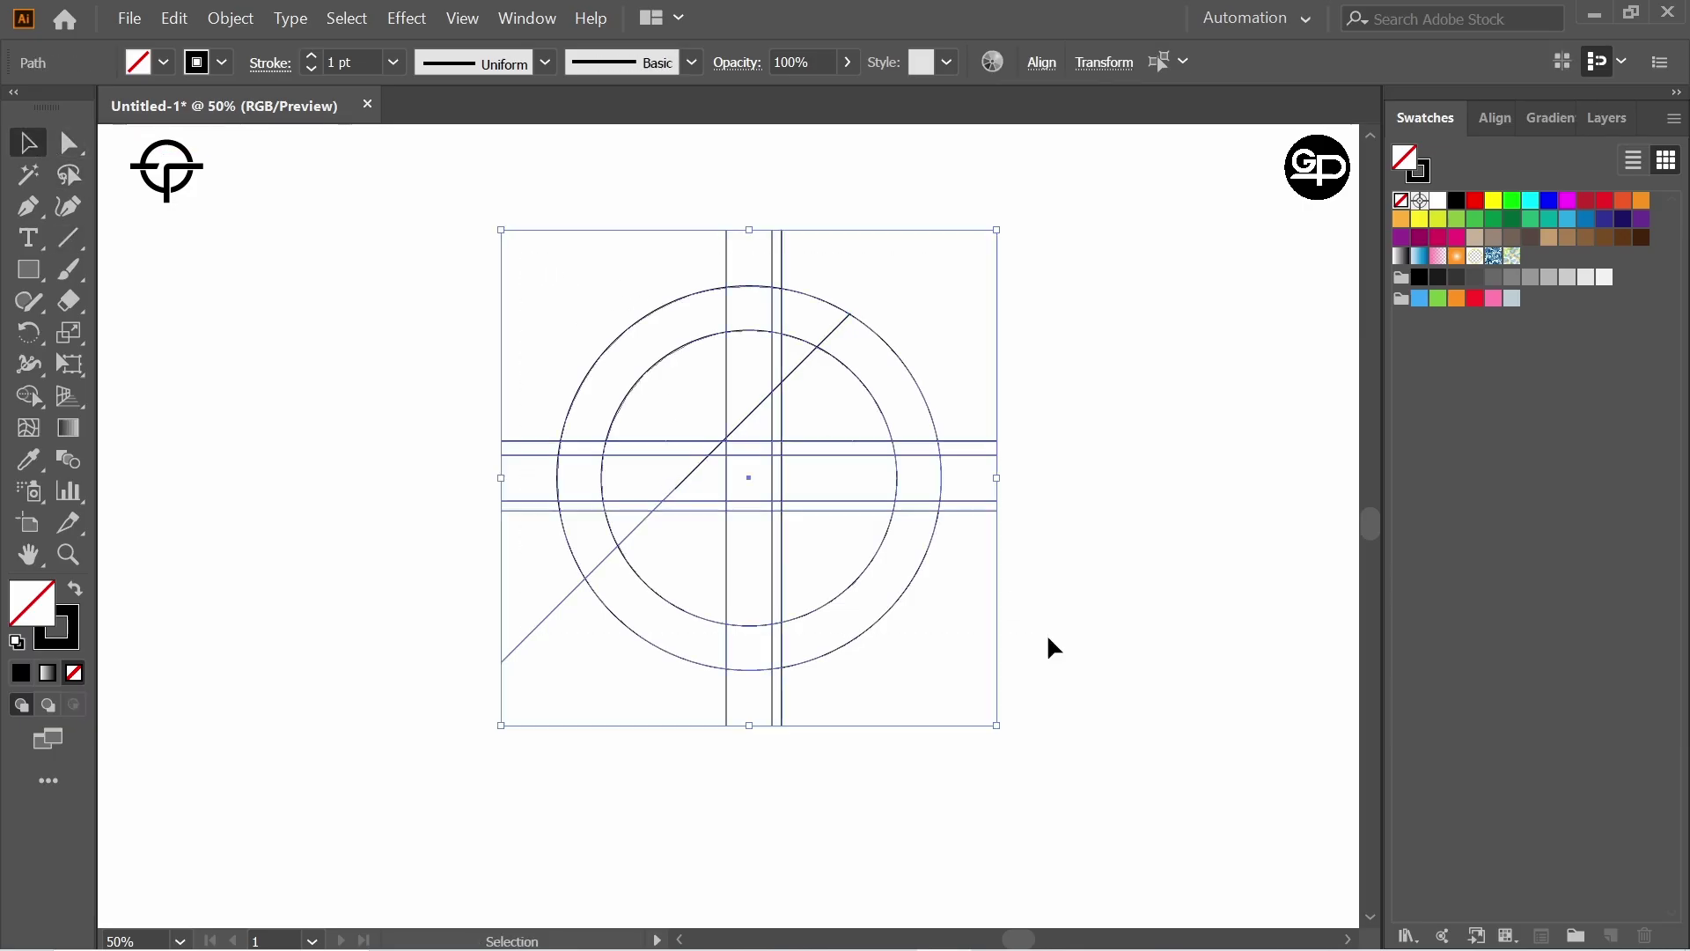
drag(29, 396, 118, 403)
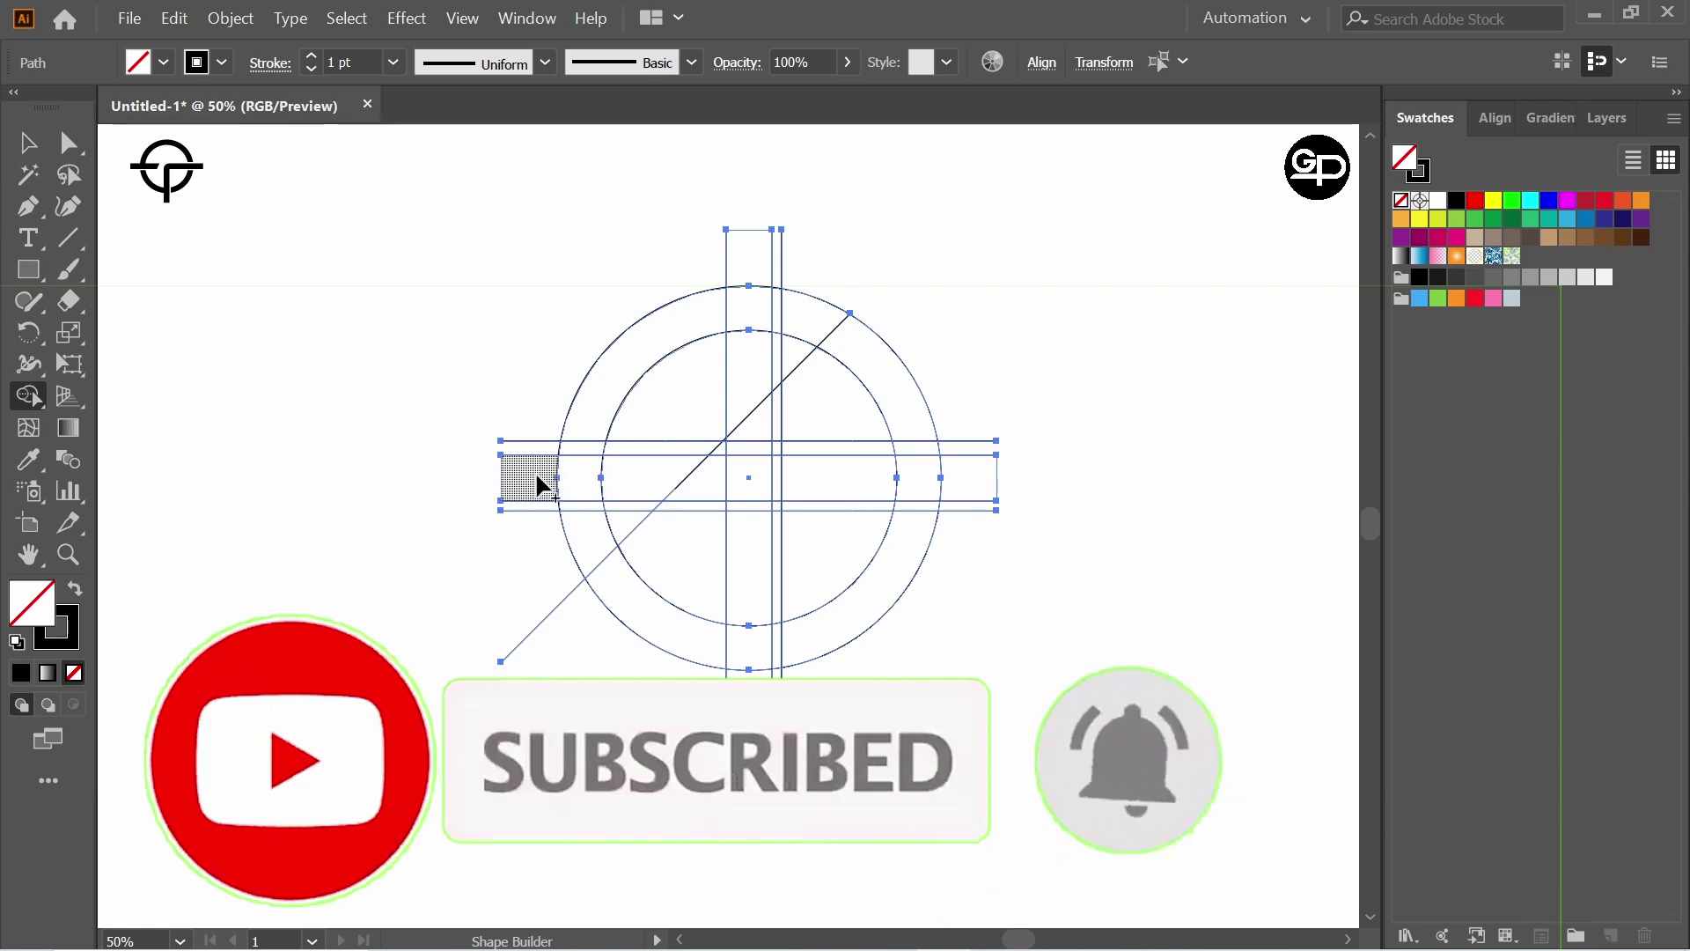
mouse_move(543, 486)
mouse_down()
mouse_move(642, 472)
mouse_move(615, 473)
mouse_move(583, 438)
mouse_move(614, 388)
mouse_move(789, 315)
mouse_move(859, 346)
mouse_move(915, 414)
mouse_up()
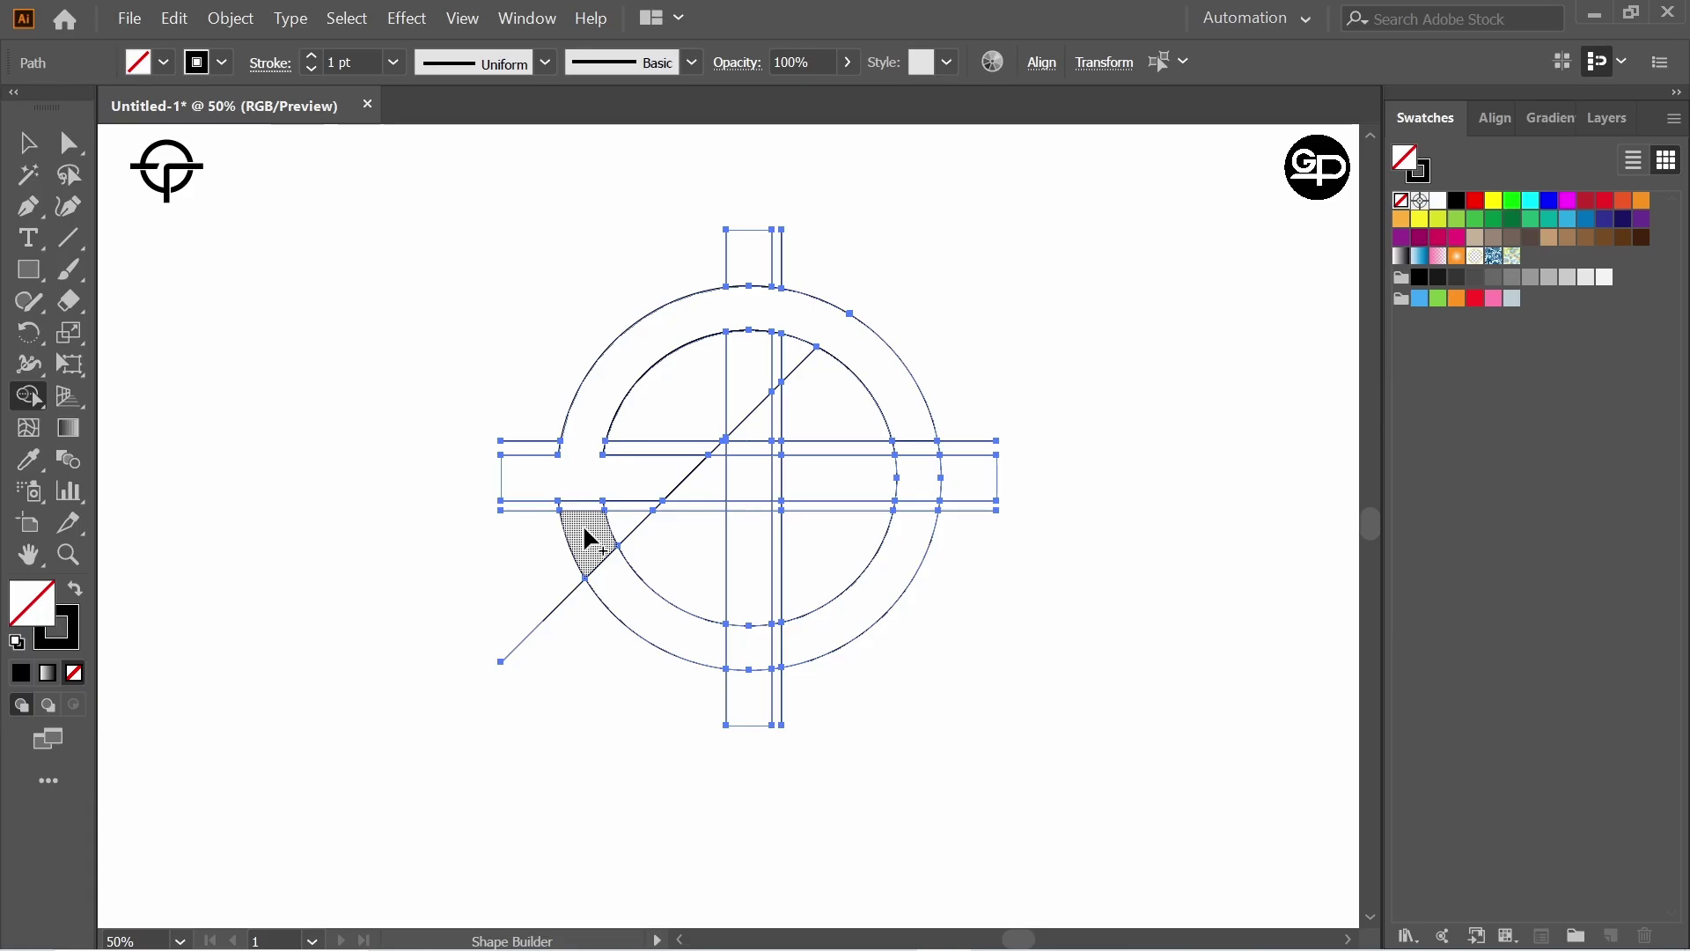
mouse_move(586, 530)
mouse_down()
mouse_move(665, 630)
mouse_move(742, 656)
mouse_up()
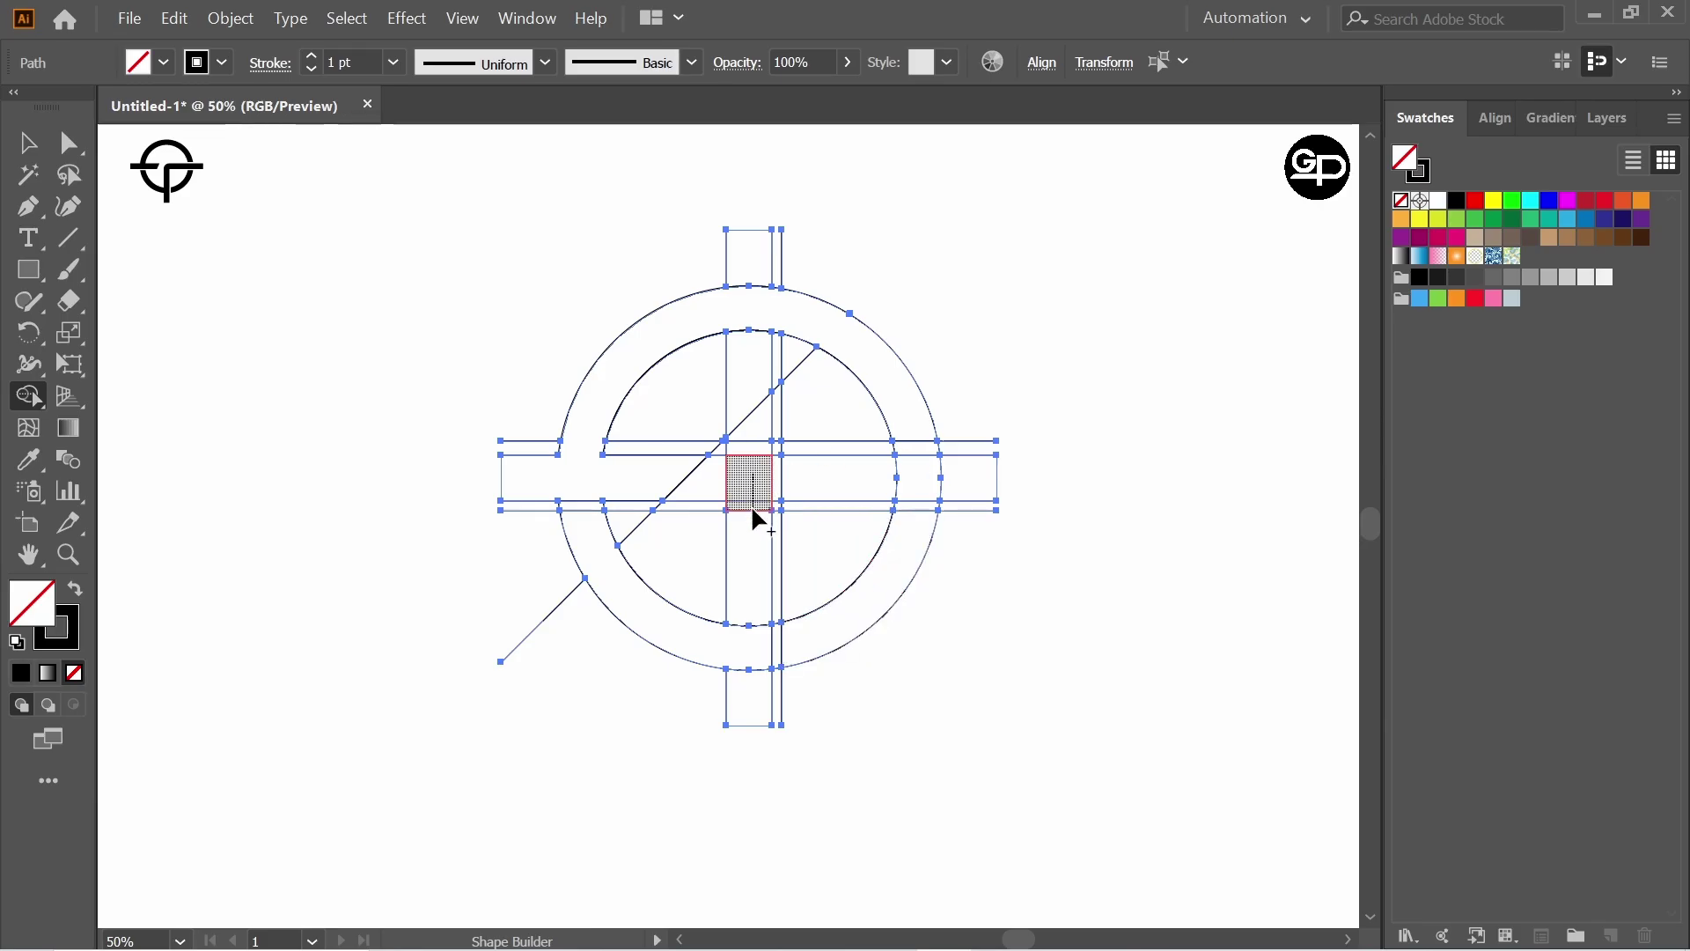
mouse_move(754, 511)
mouse_down()
mouse_move(743, 689)
mouse_move(747, 506)
mouse_move(962, 479)
mouse_move(762, 483)
mouse_move(754, 568)
mouse_up()
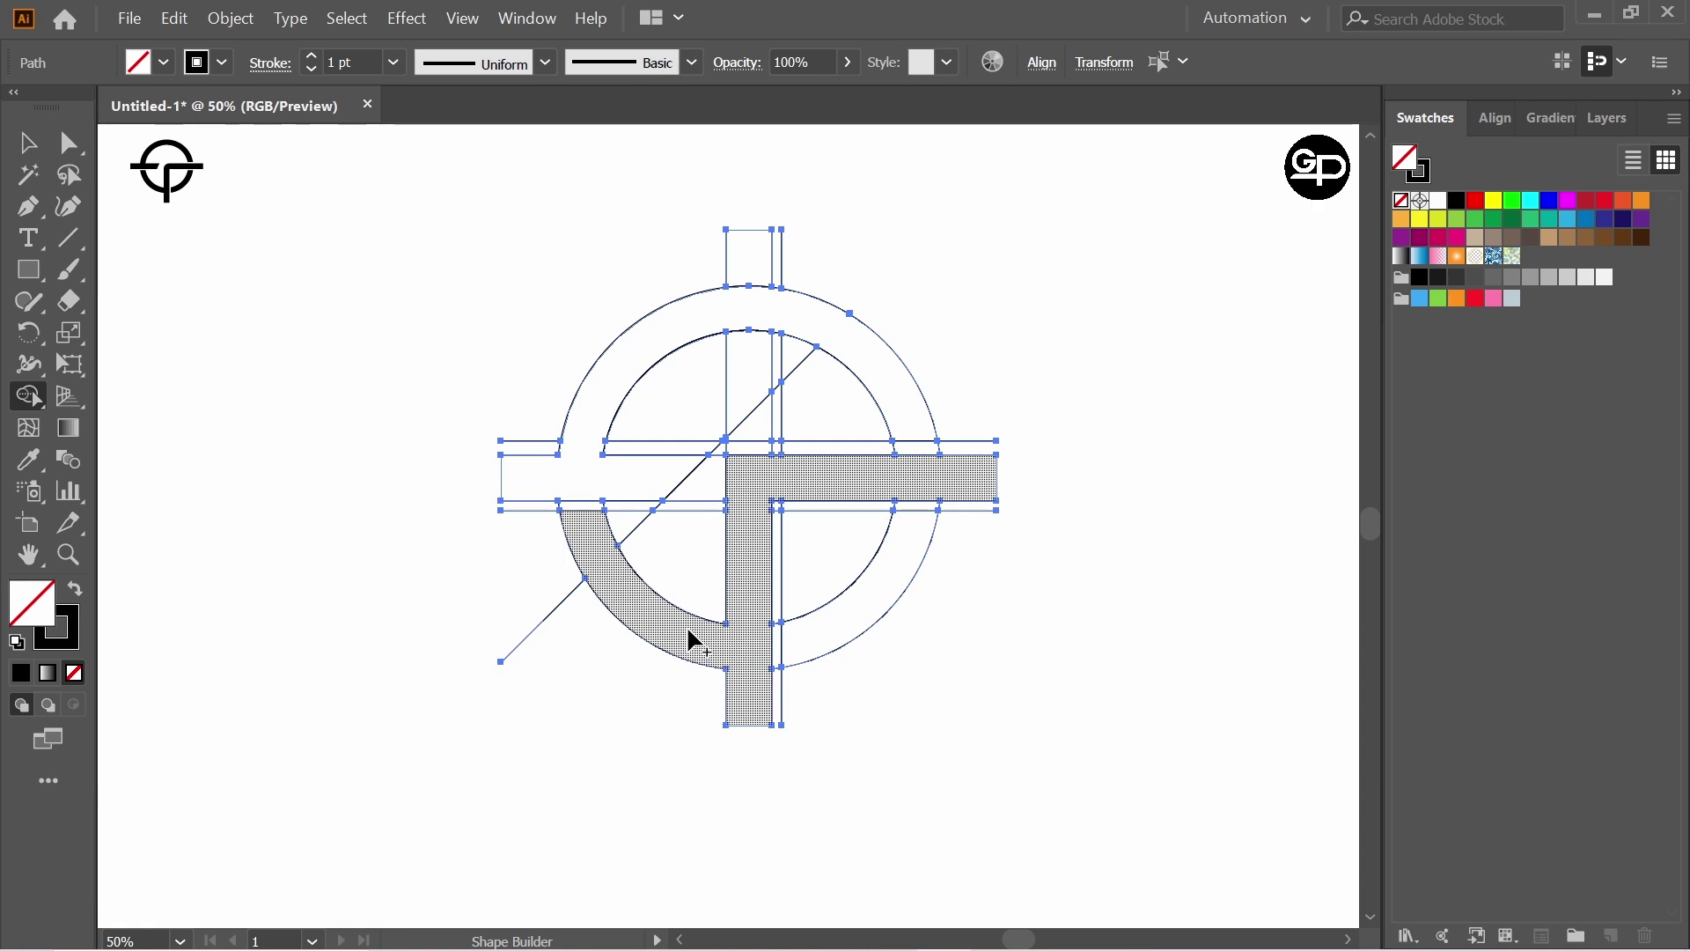
drag(696, 641, 691, 625)
drag(651, 480, 702, 330)
drag(657, 505, 662, 510)
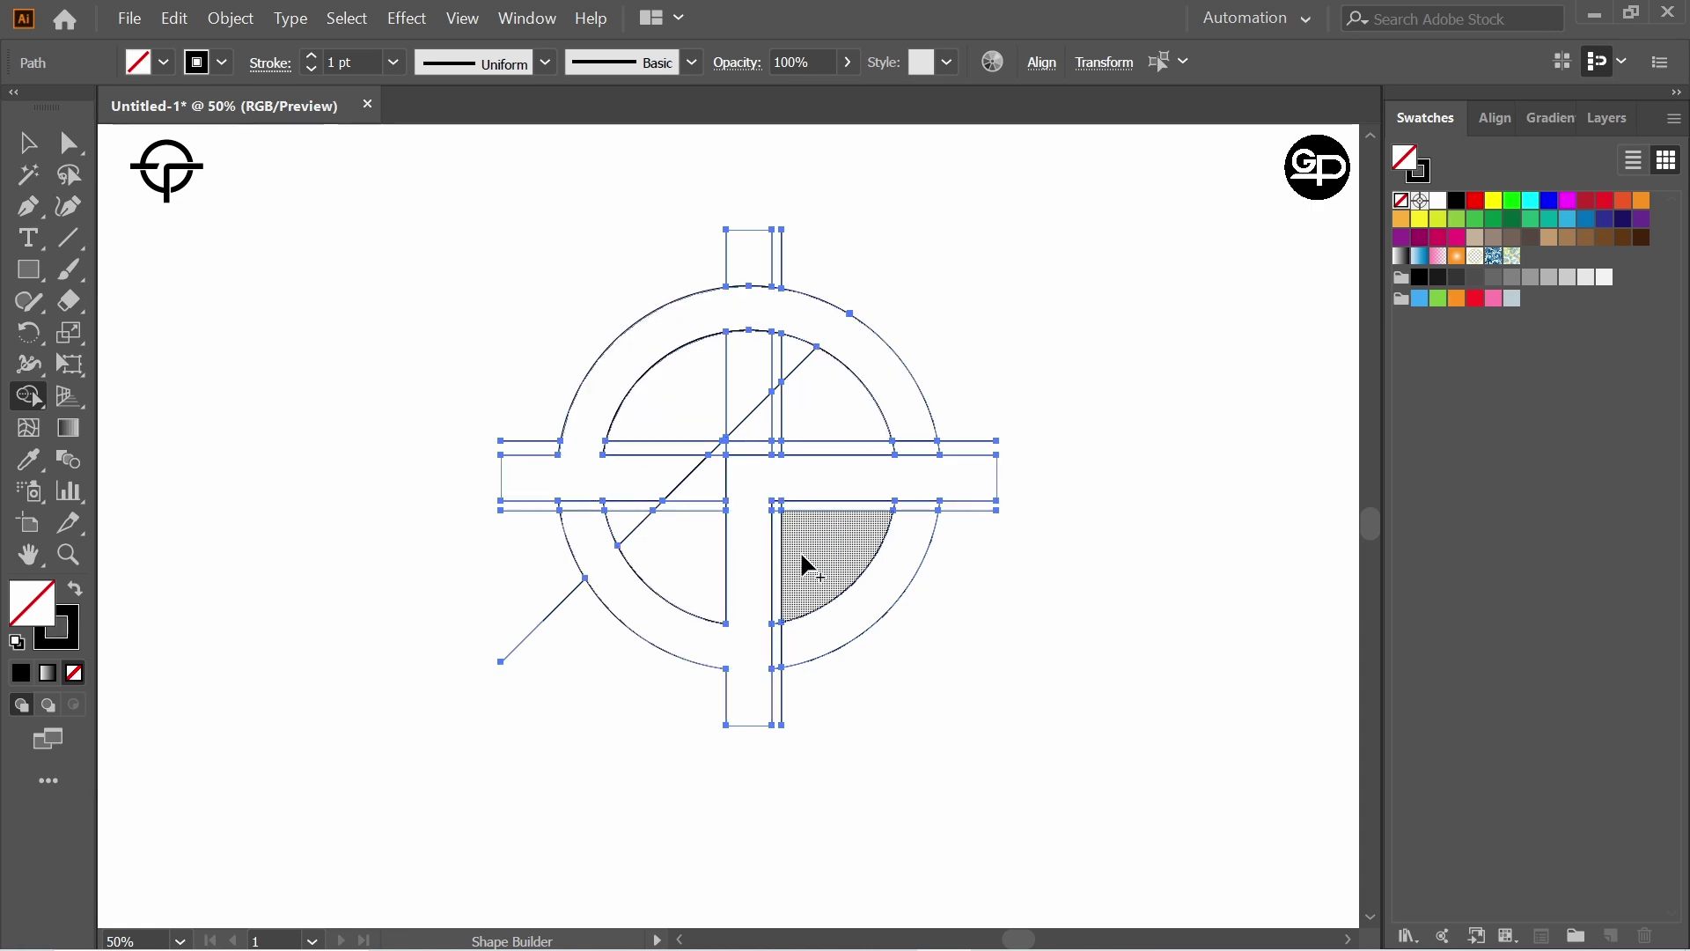
Fill the upper arc with the left bar, the T shape with the lower-left arc, and the lower-right arc with black
click(1455, 202)
click(847, 332)
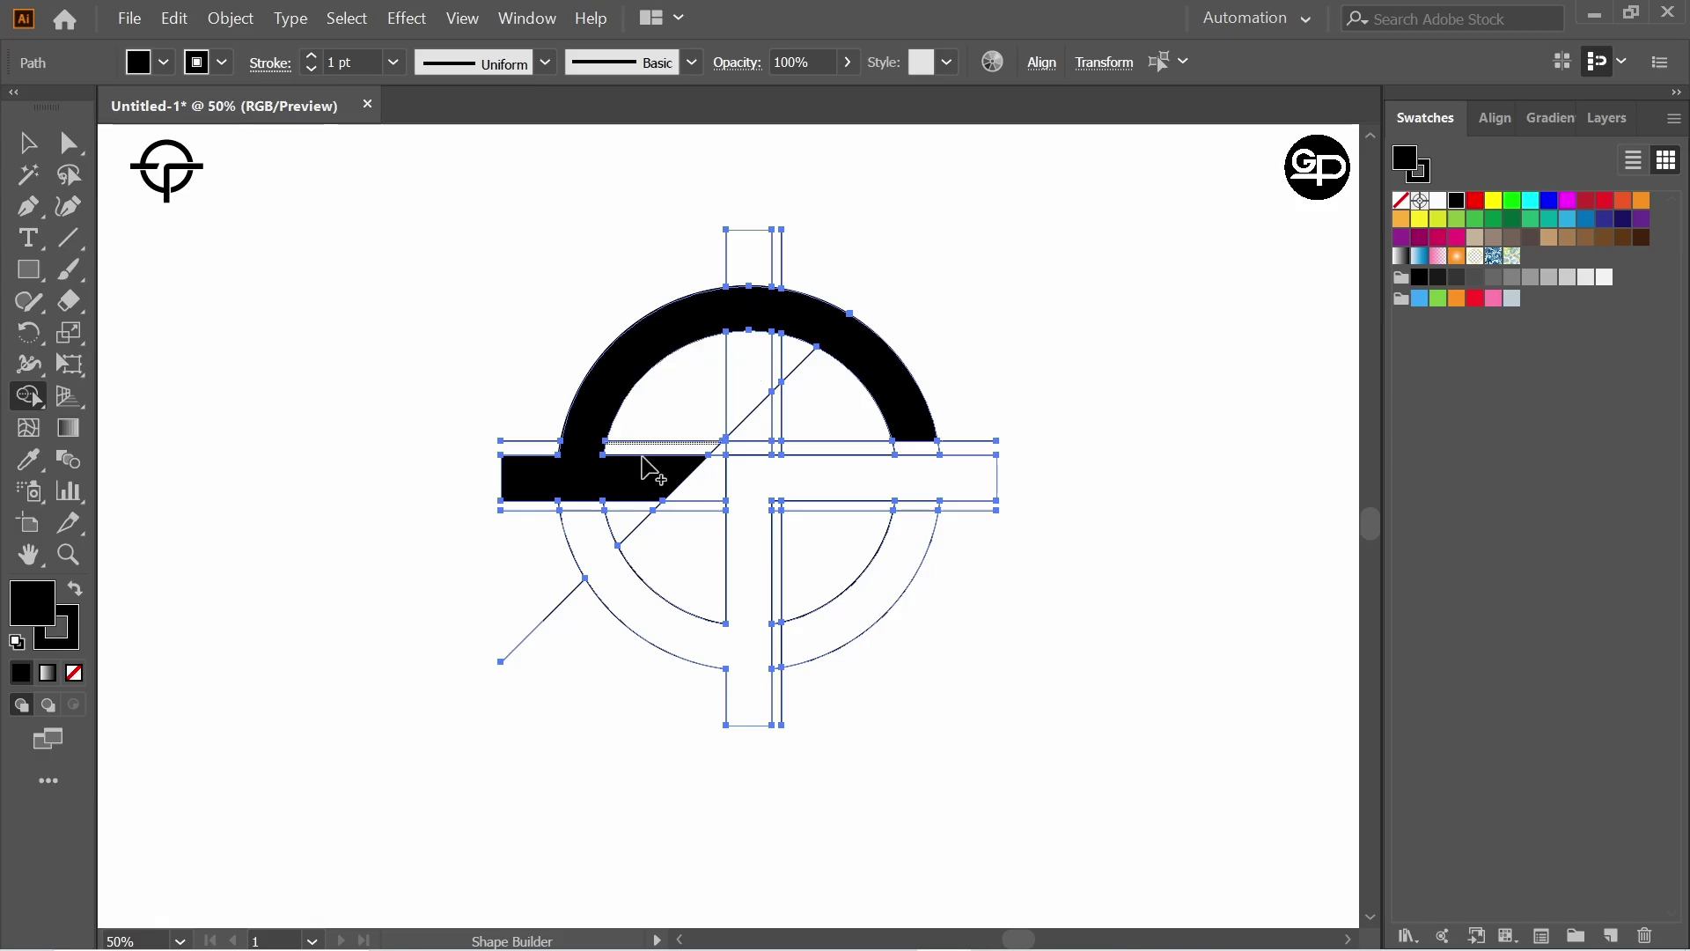
mouse_move(649, 467)
mouse_down()
mouse_move(630, 596)
mouse_move(766, 623)
mouse_up()
click(900, 588)
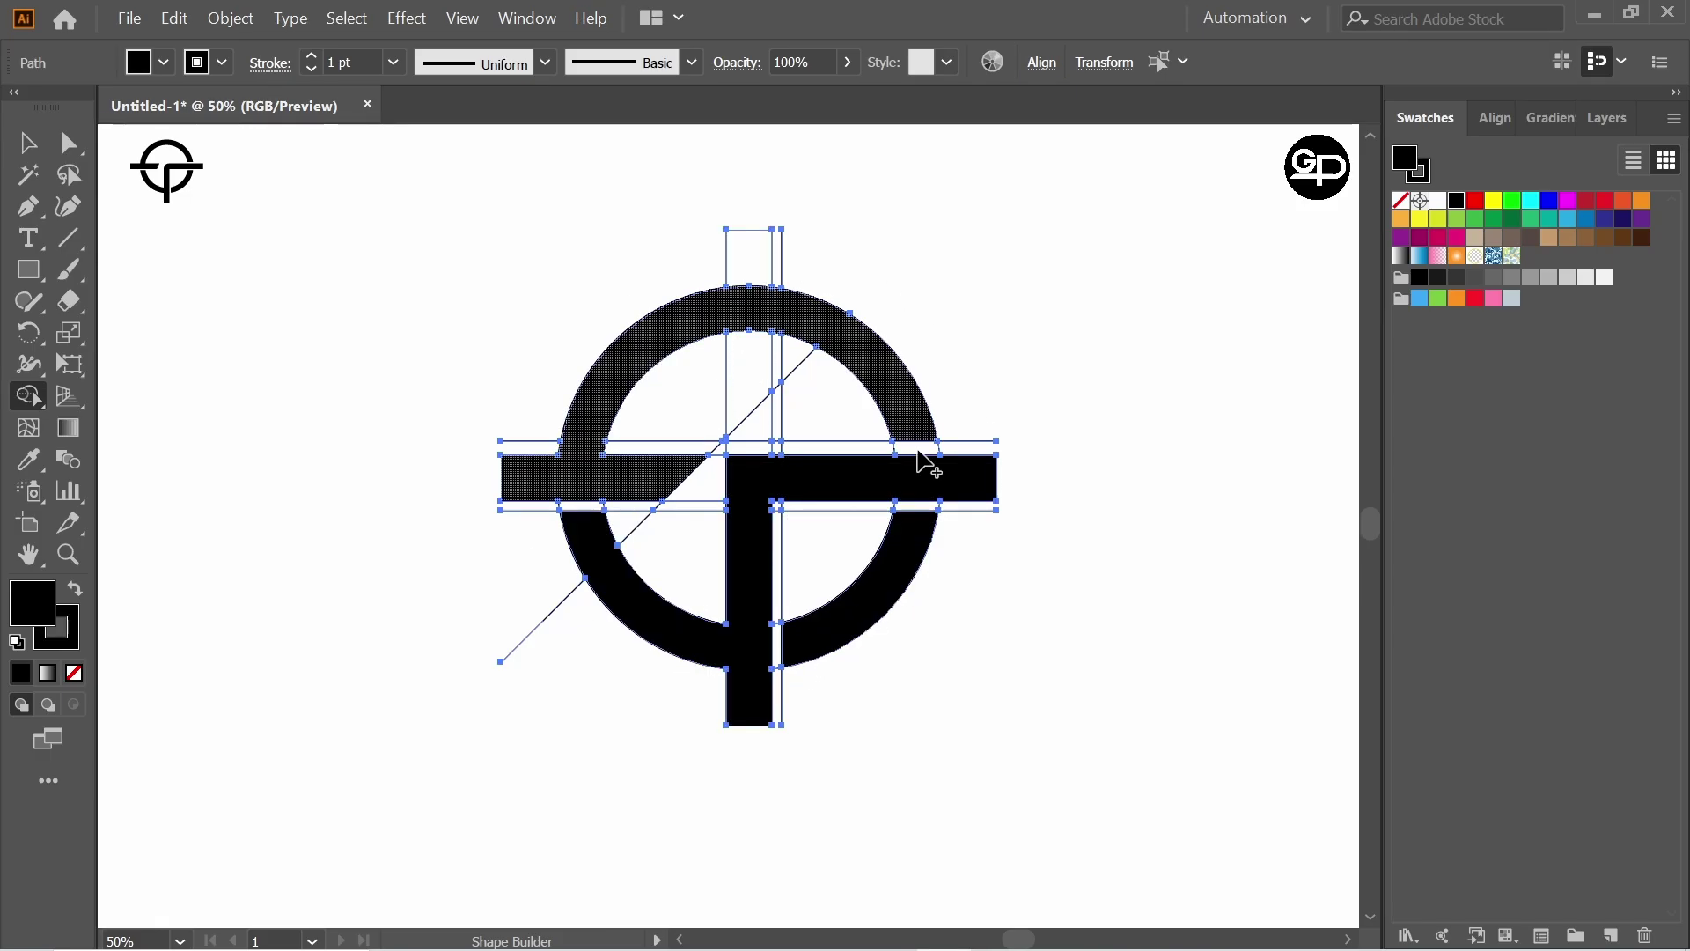
click(27, 143)
click(369, 245)
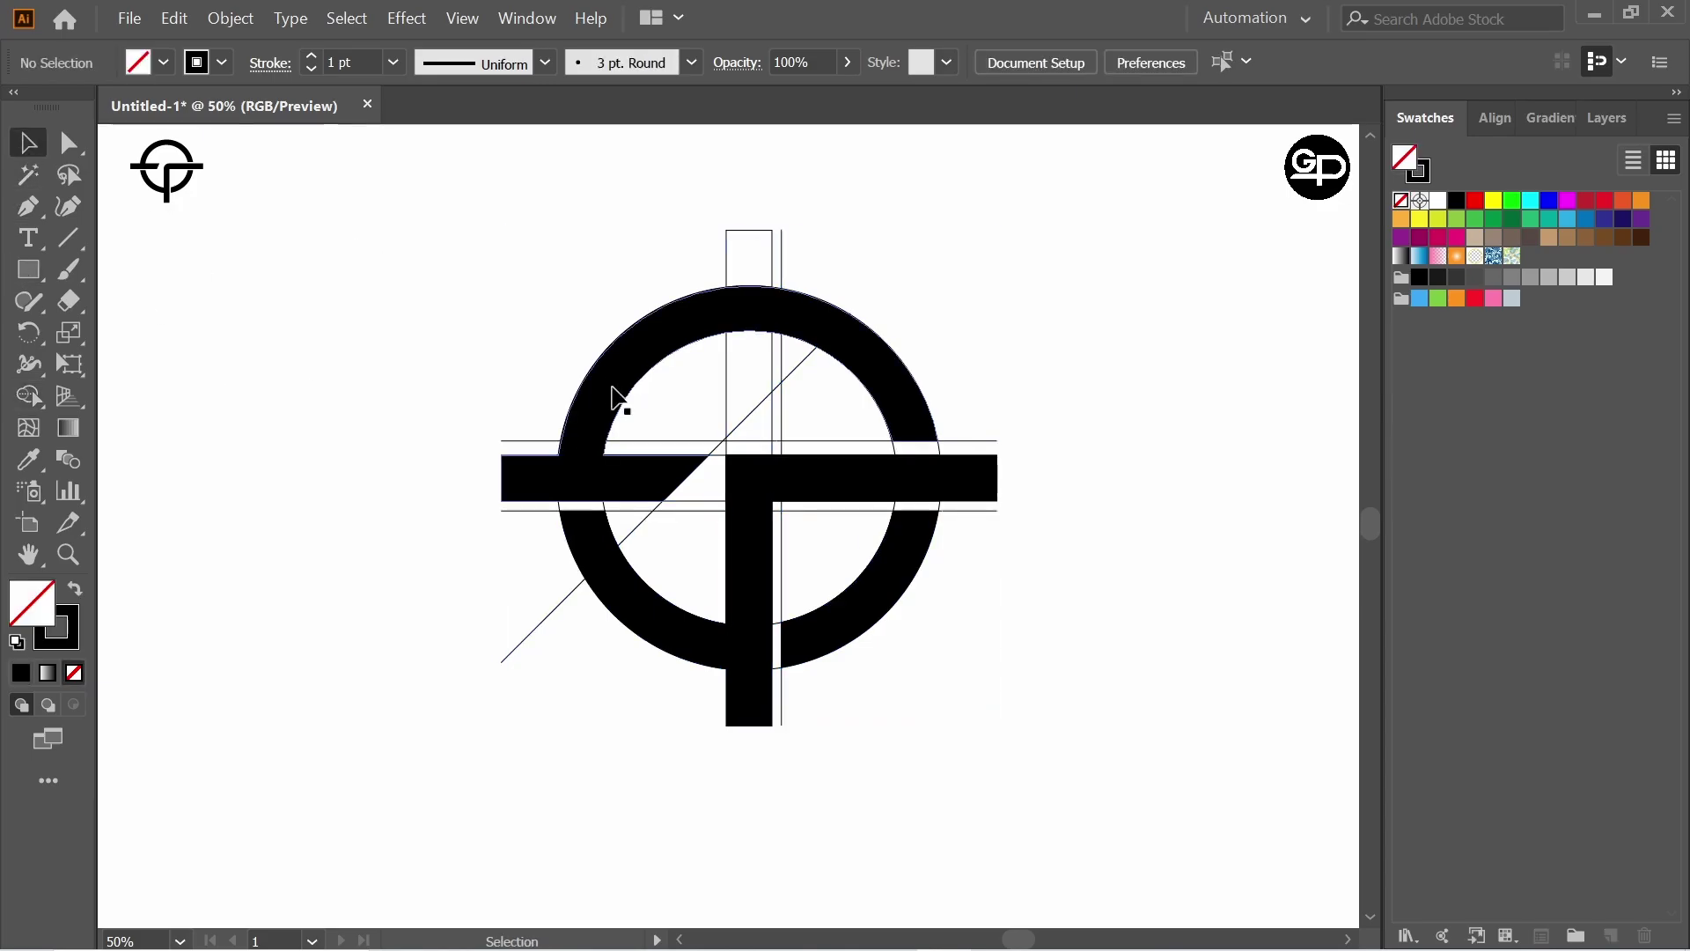
Select all the black logo shapes and cut them from the artboard
ctrl+shift+click(609, 448)
ctrl+shift+click(599, 556)
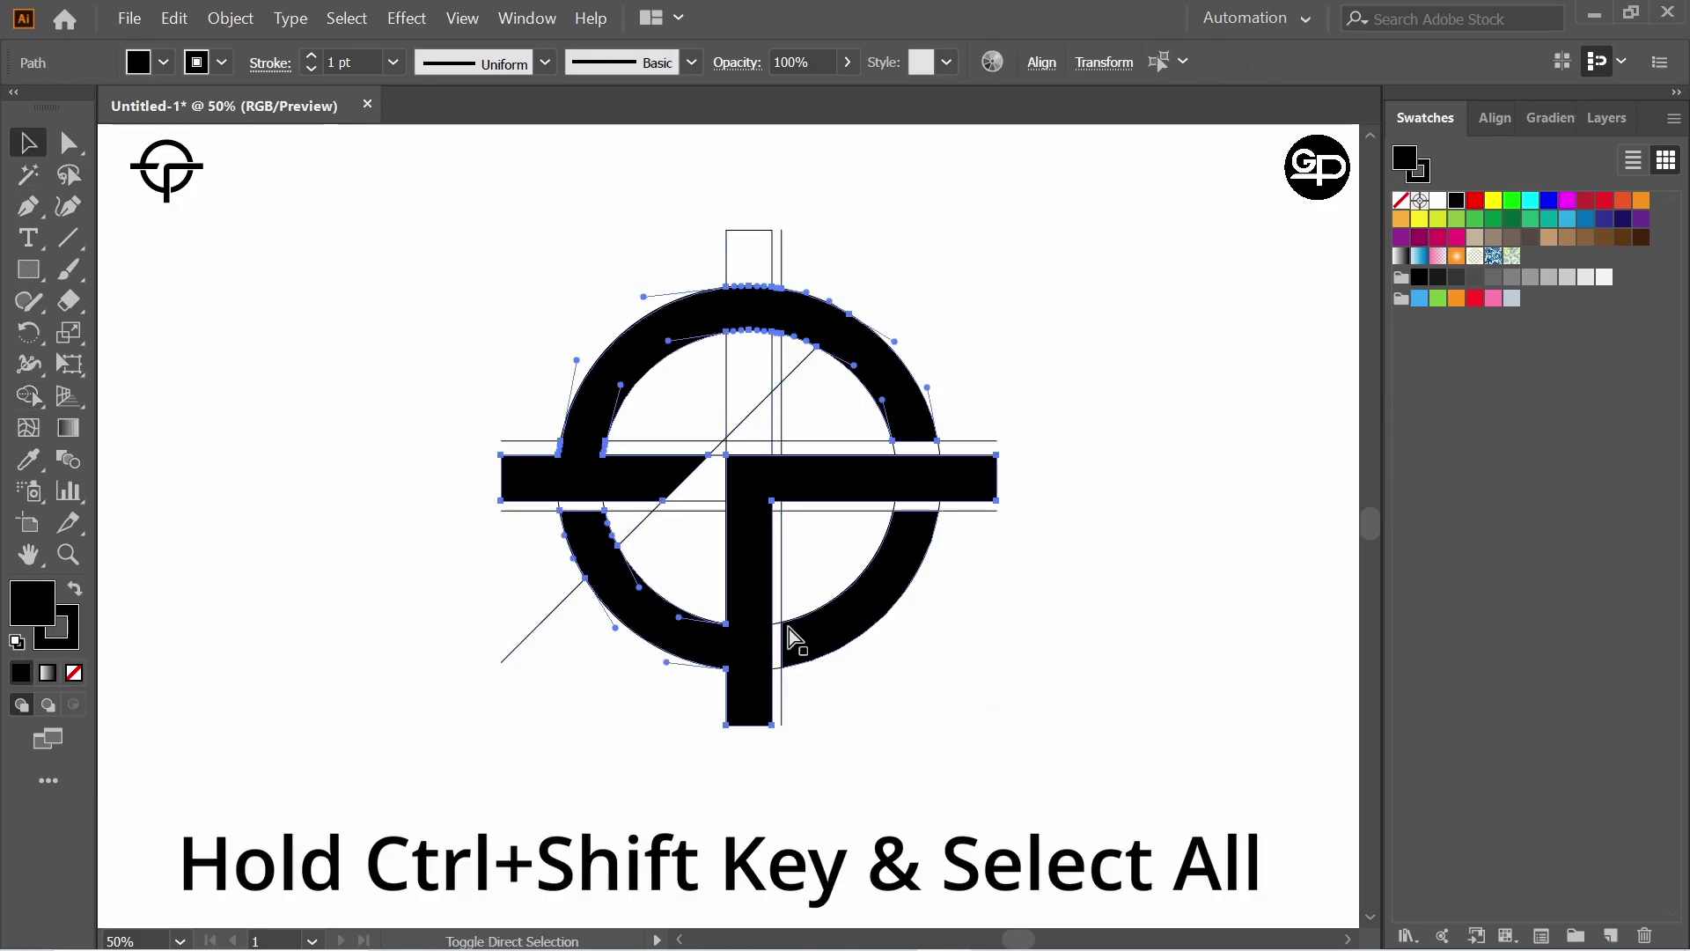
ctrl+shift+click(793, 639)
ctrl+shift+click(743, 595)
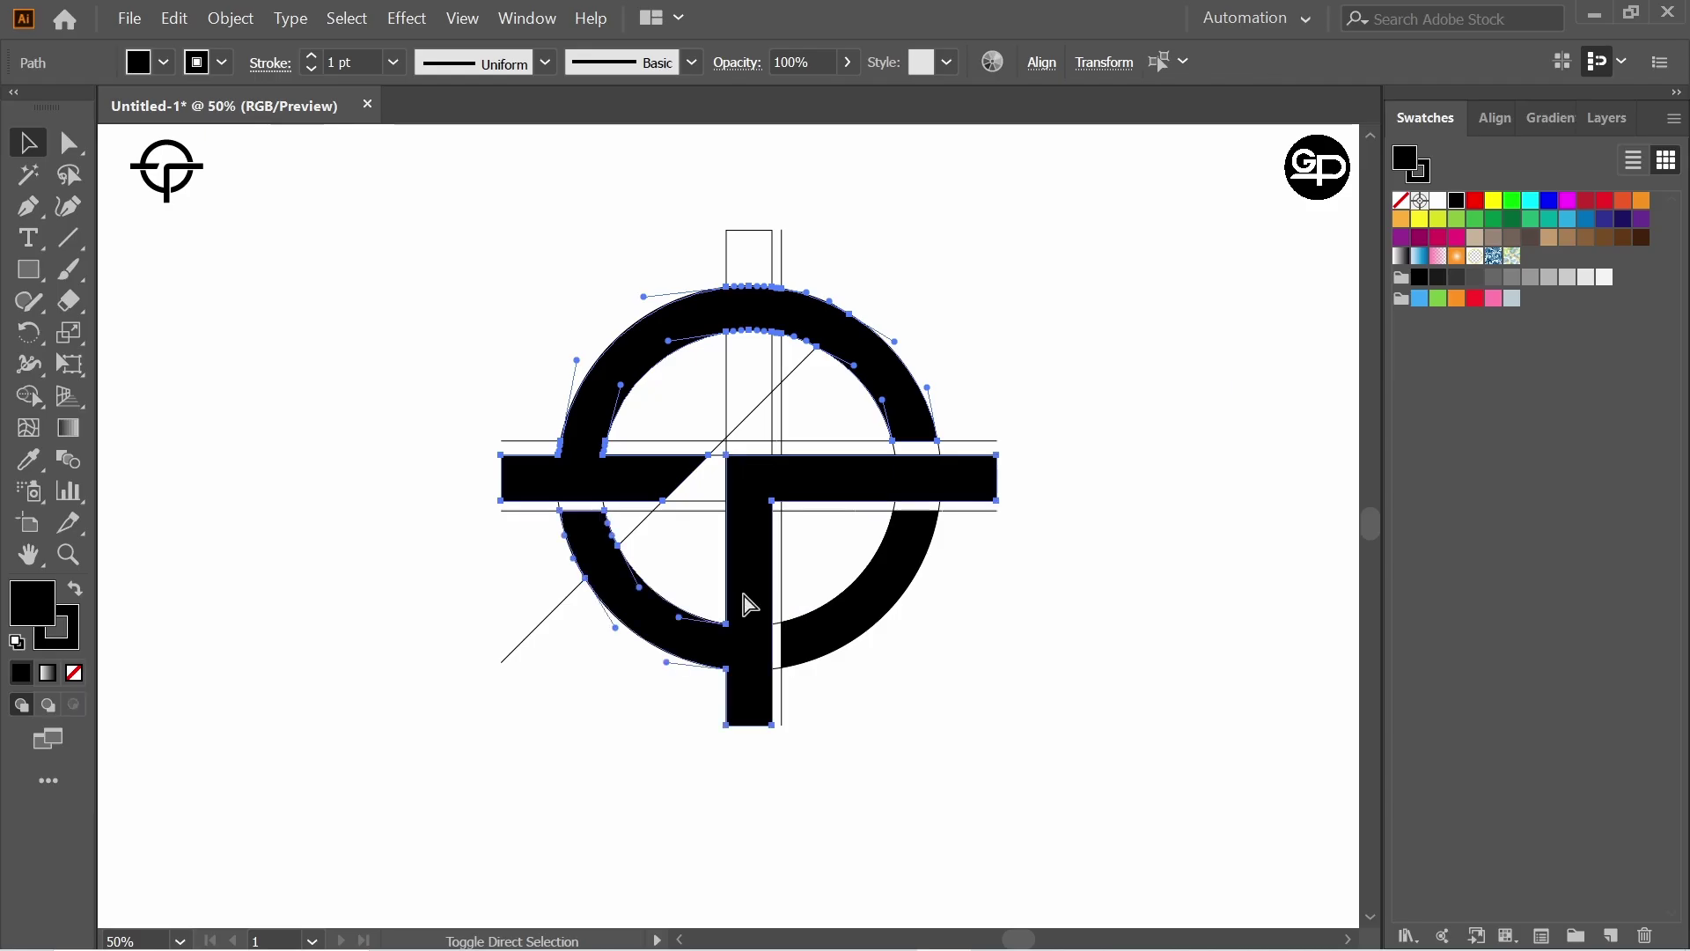
ctrl+shift+click(849, 614)
key(ctrl+x)
Delete all the leftover construction lines and paste the cut logo shapes back onto the artboard
key(ctrl+a)
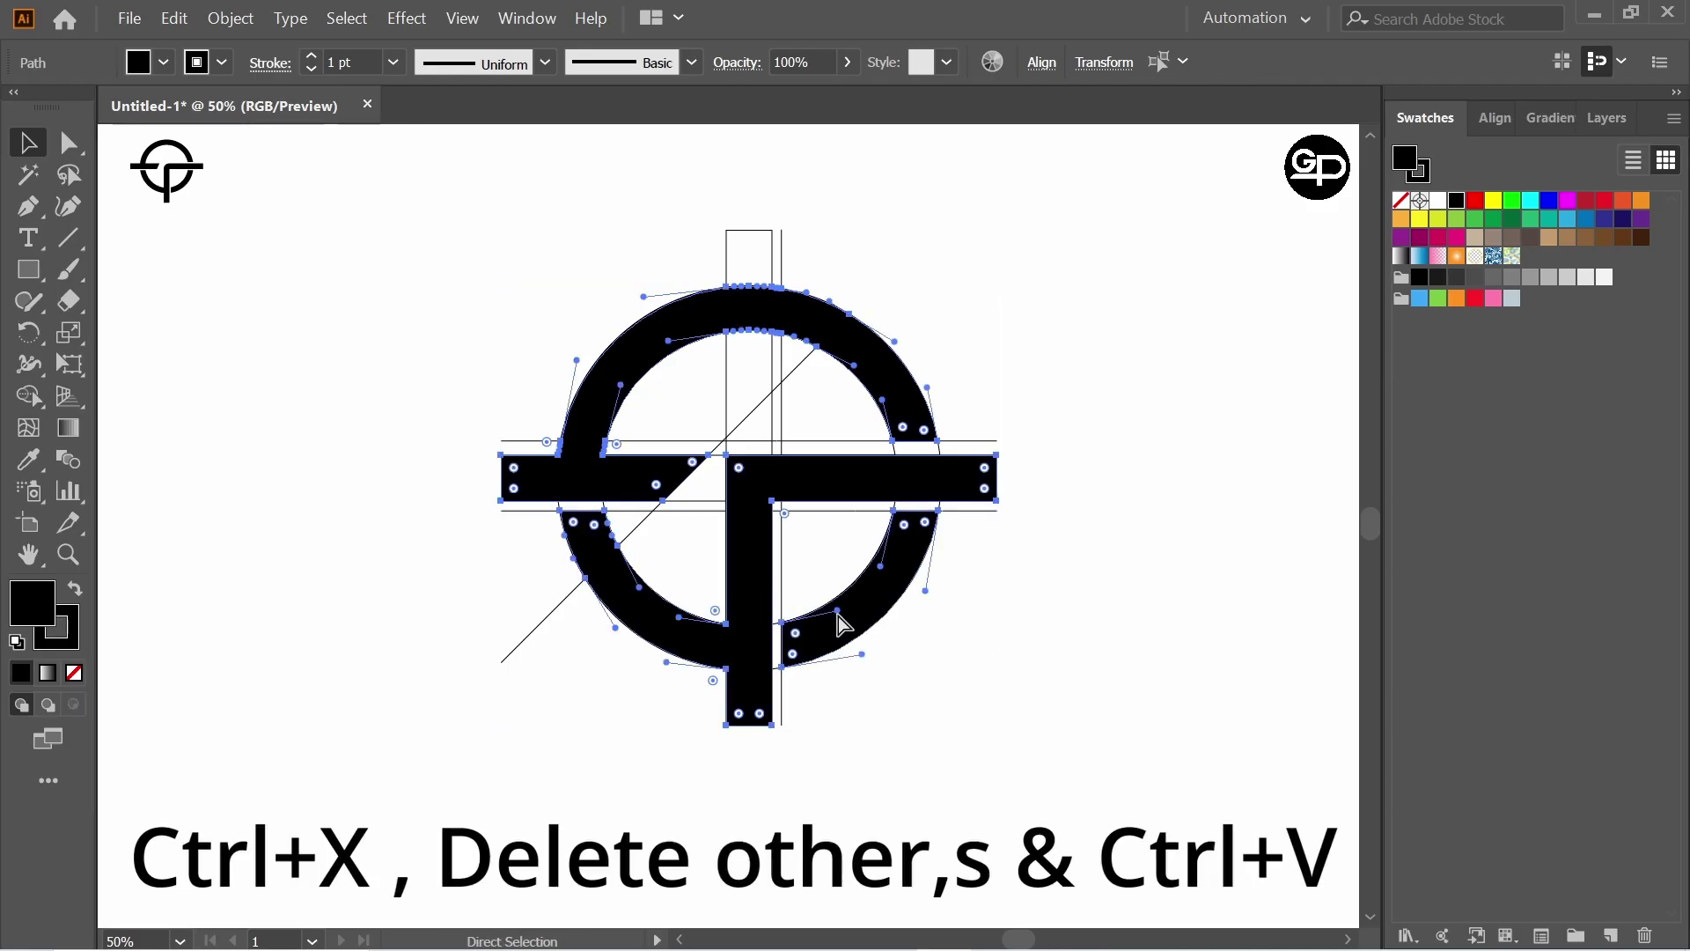
key(Delete)
drag(463, 223, 1030, 621)
key(Delete)
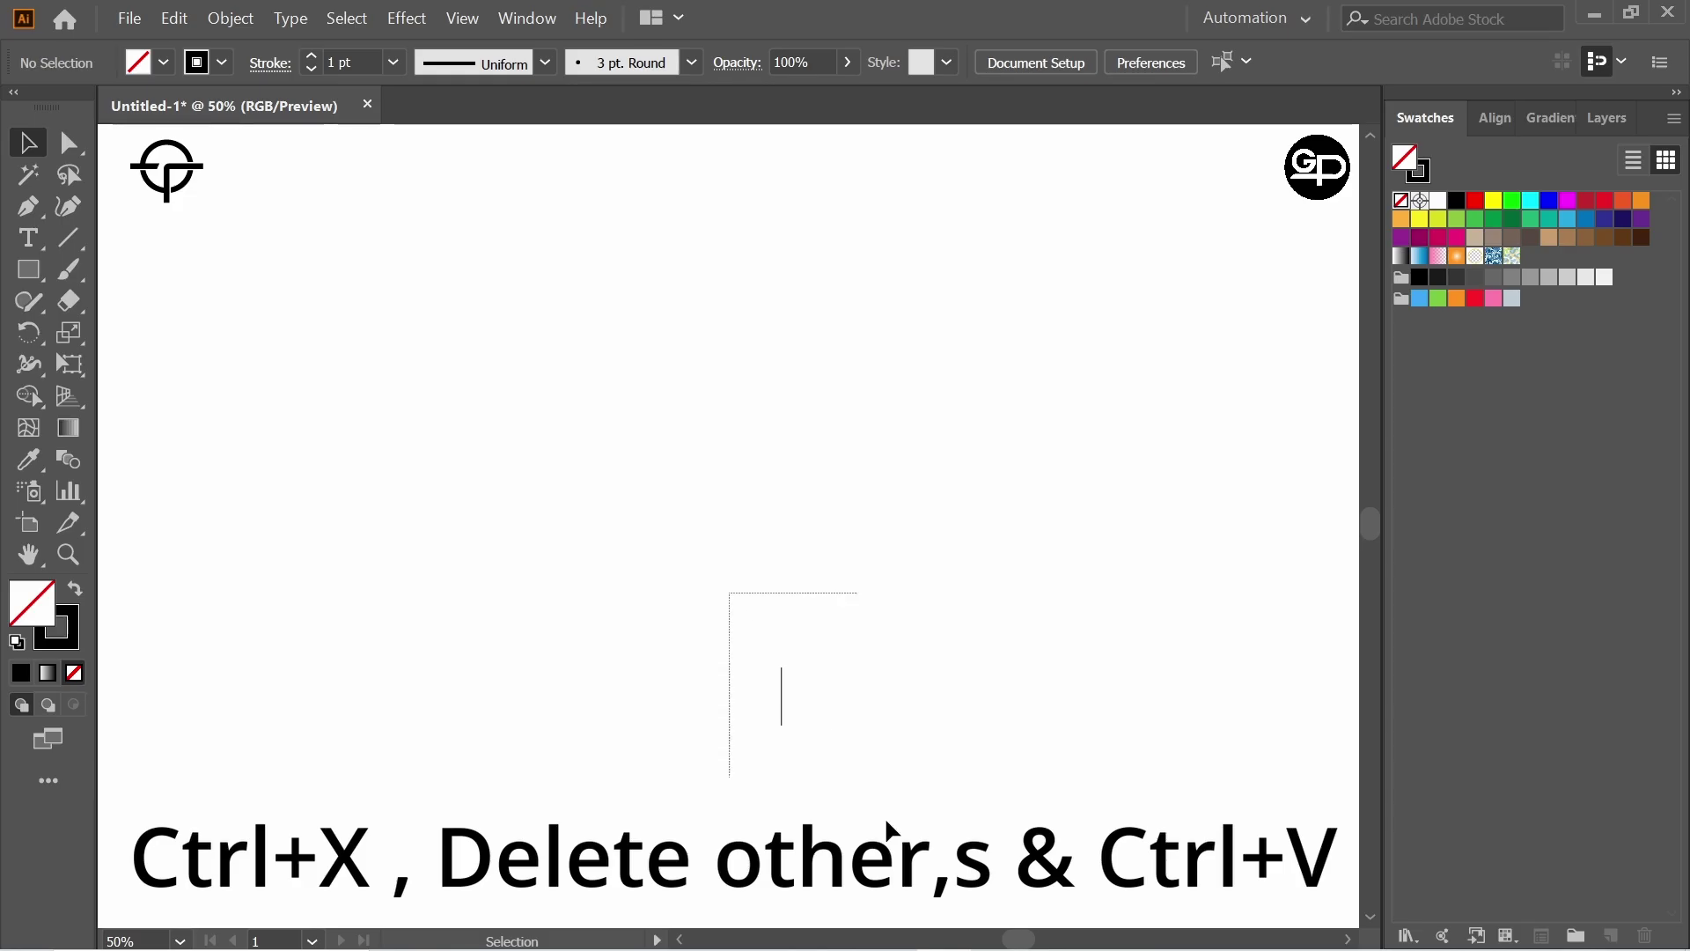
key(ctrl+a)
key(Delete)
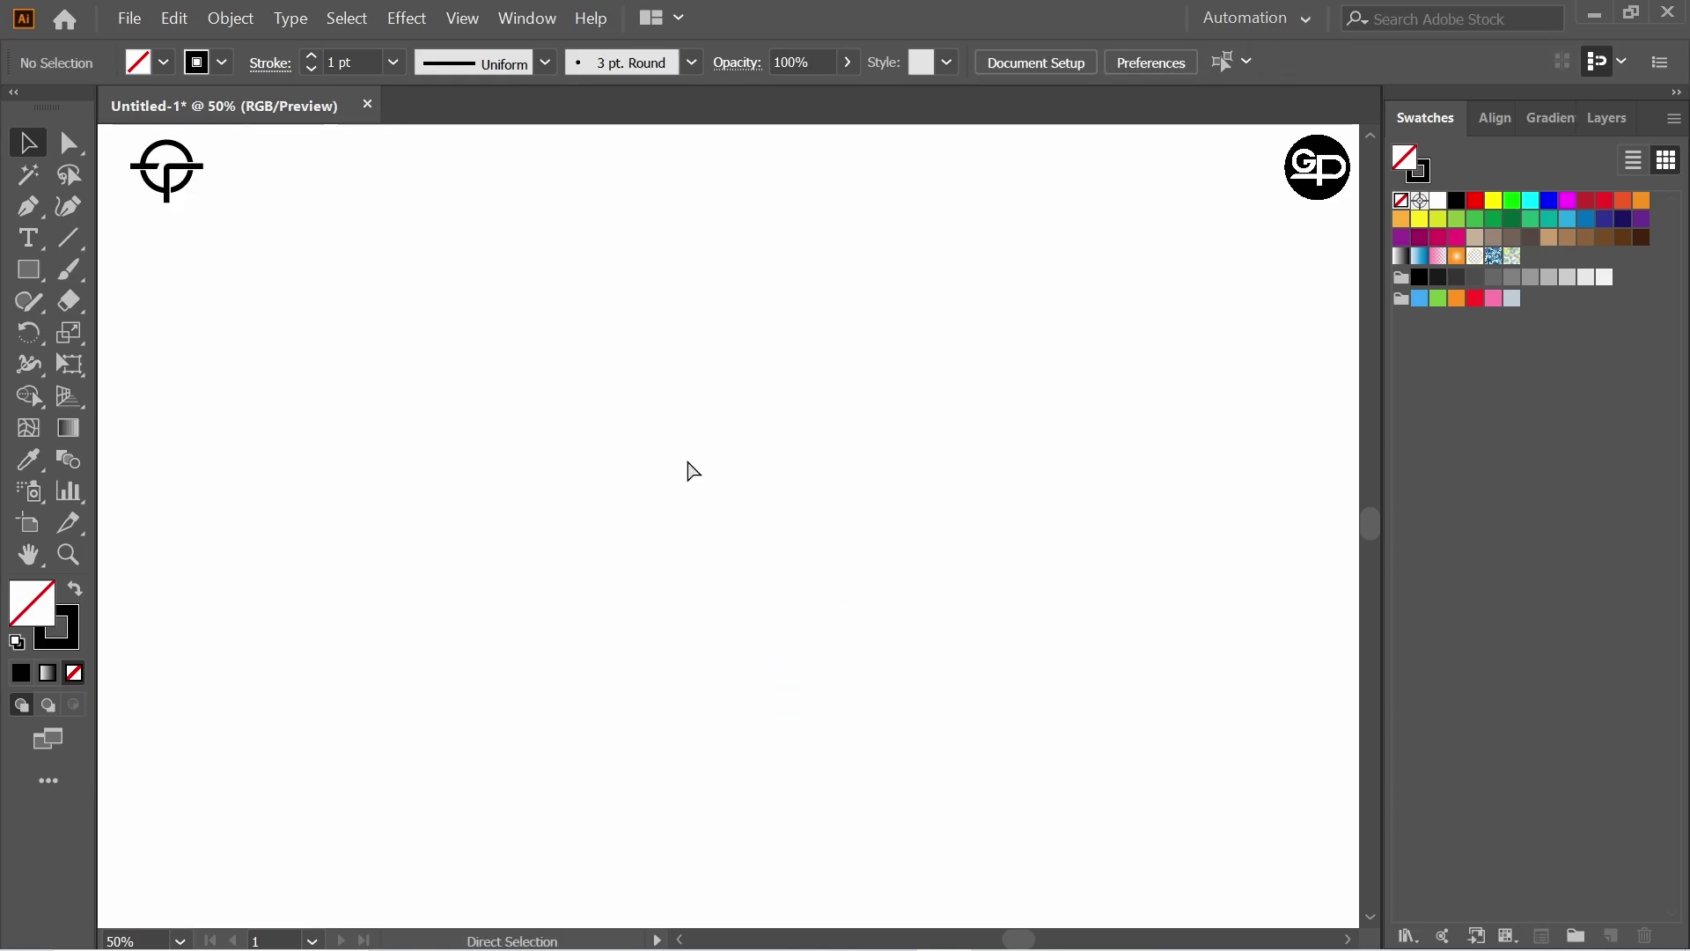
key(ctrl+v)
click(692, 469)
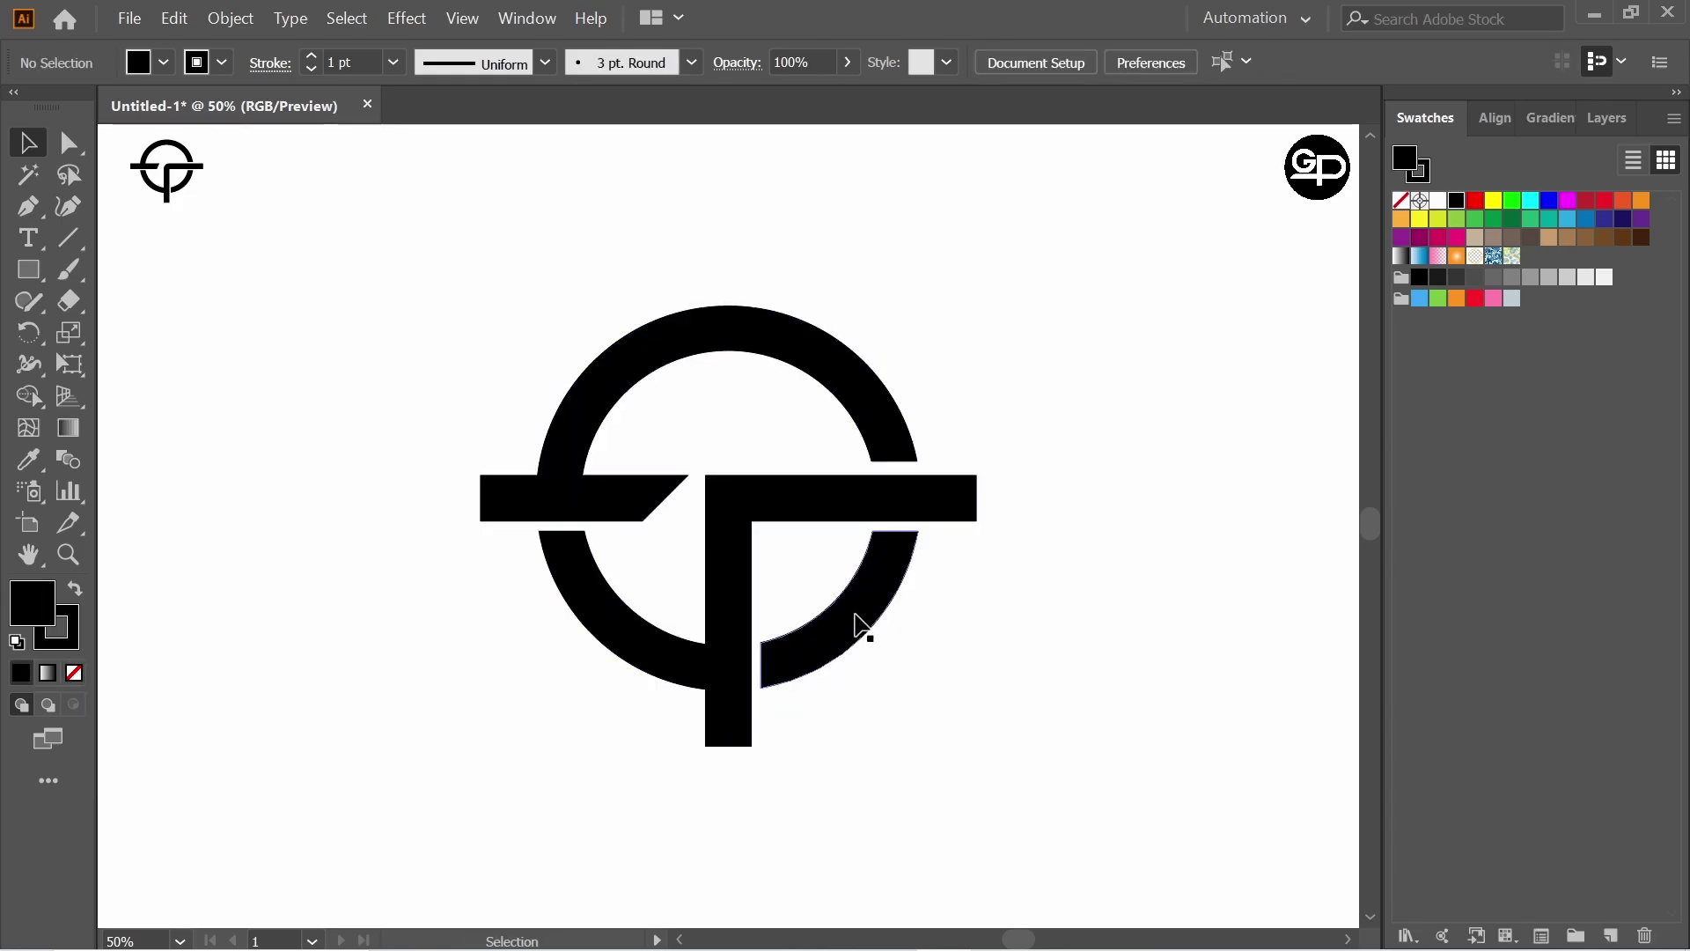
Select all the black logo shapes and scale them up slightly around their centre
click(862, 627)
drag(501, 282, 1000, 781)
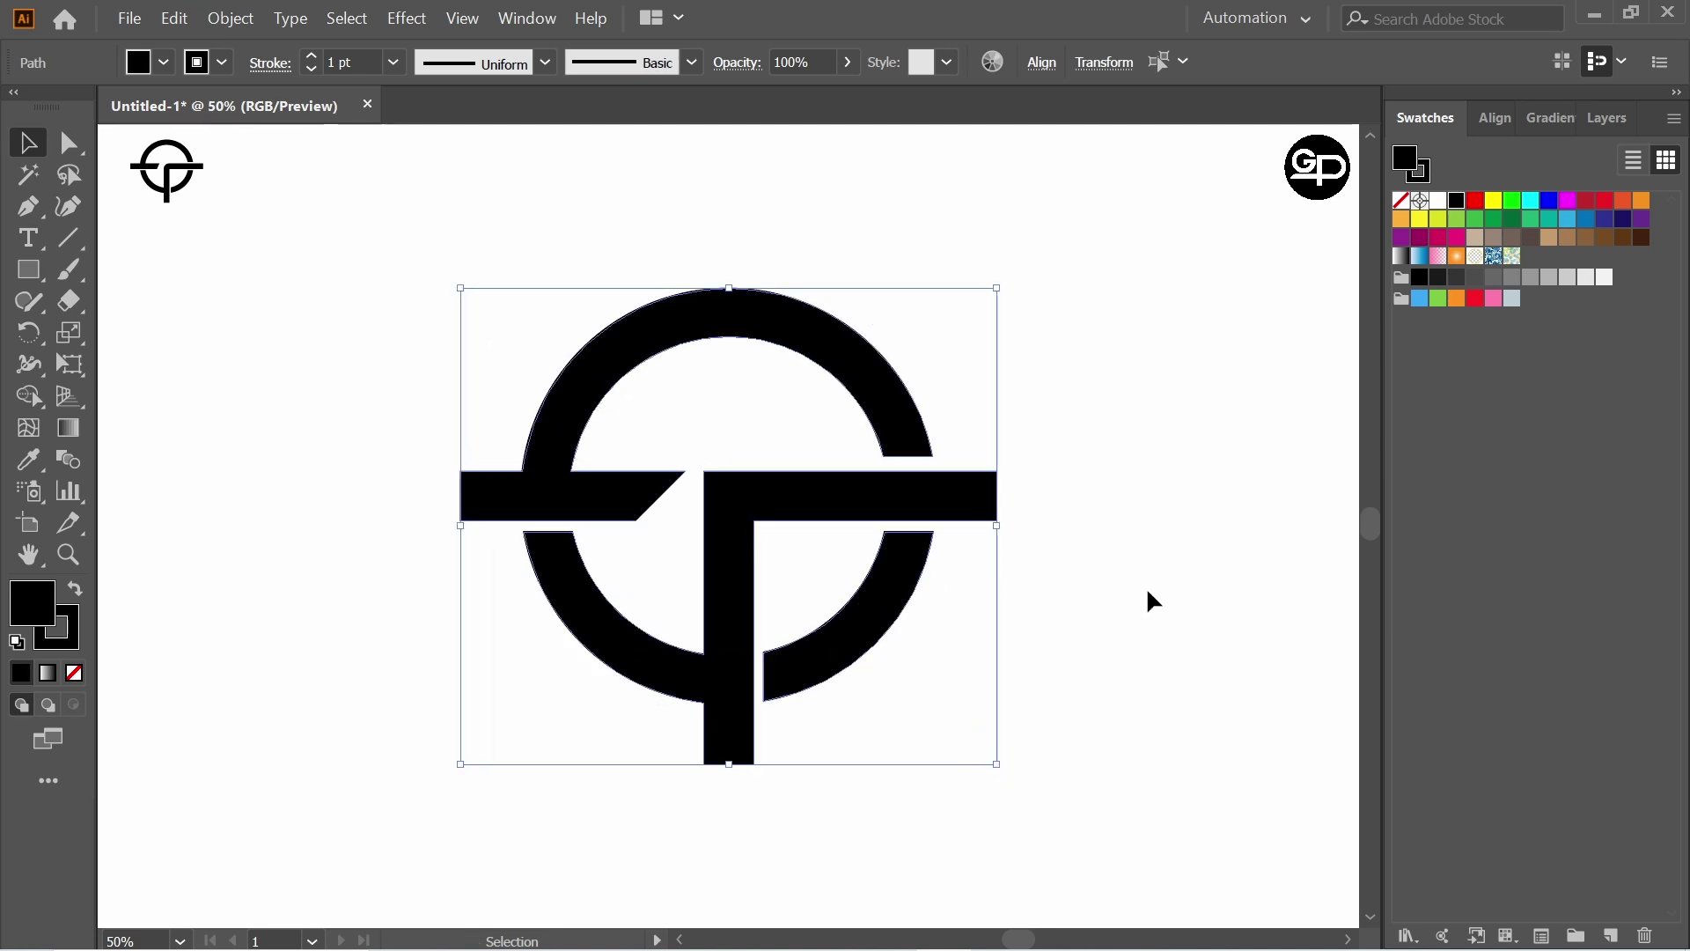
click(568, 288)
drag(523, 272, 1107, 711)
key(a)
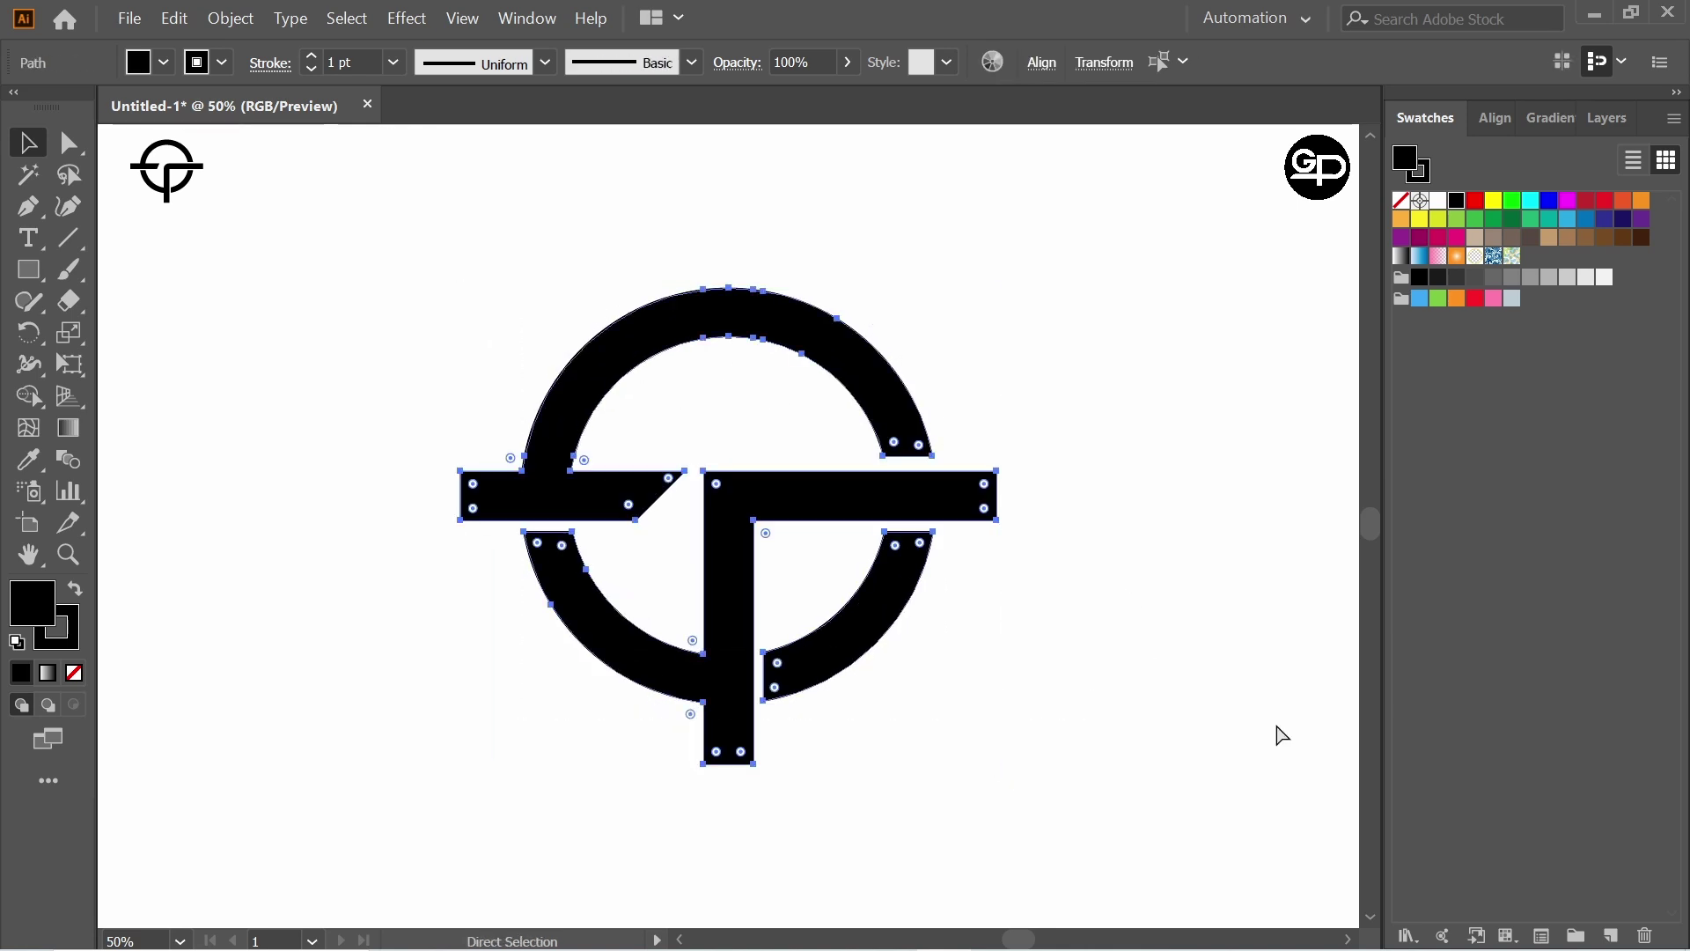
key(v)
click(1127, 574)
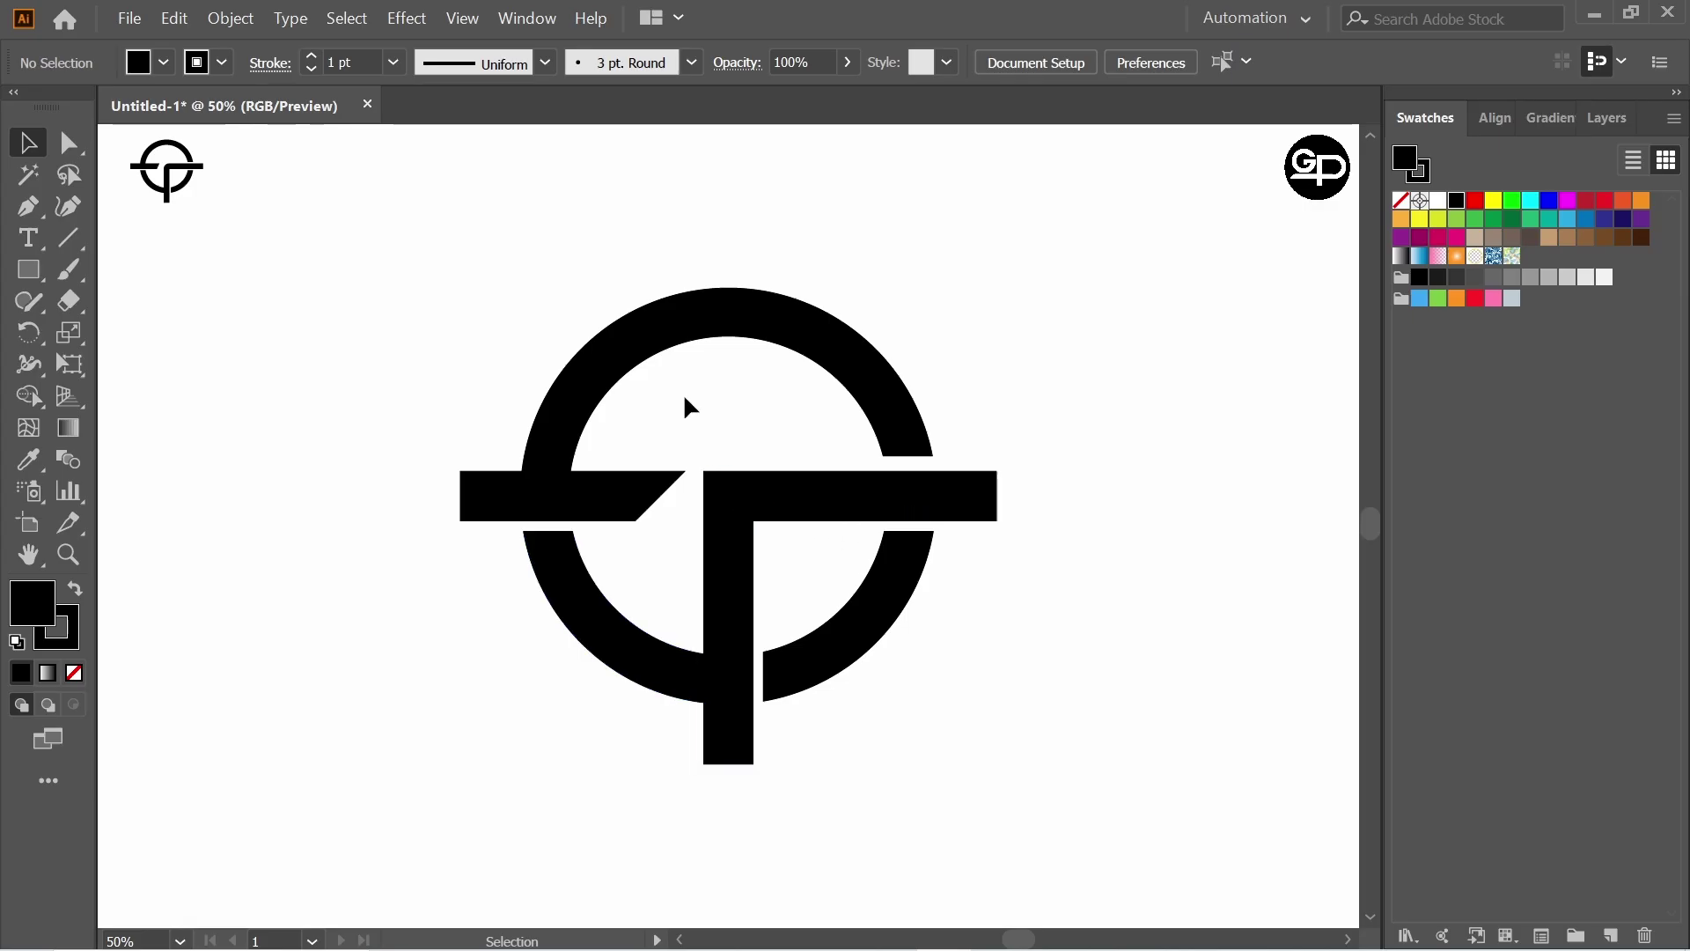
Round the outer corner where the right horizontal bar meets the vertical bar to a radius of about 57 px
click(68, 142)
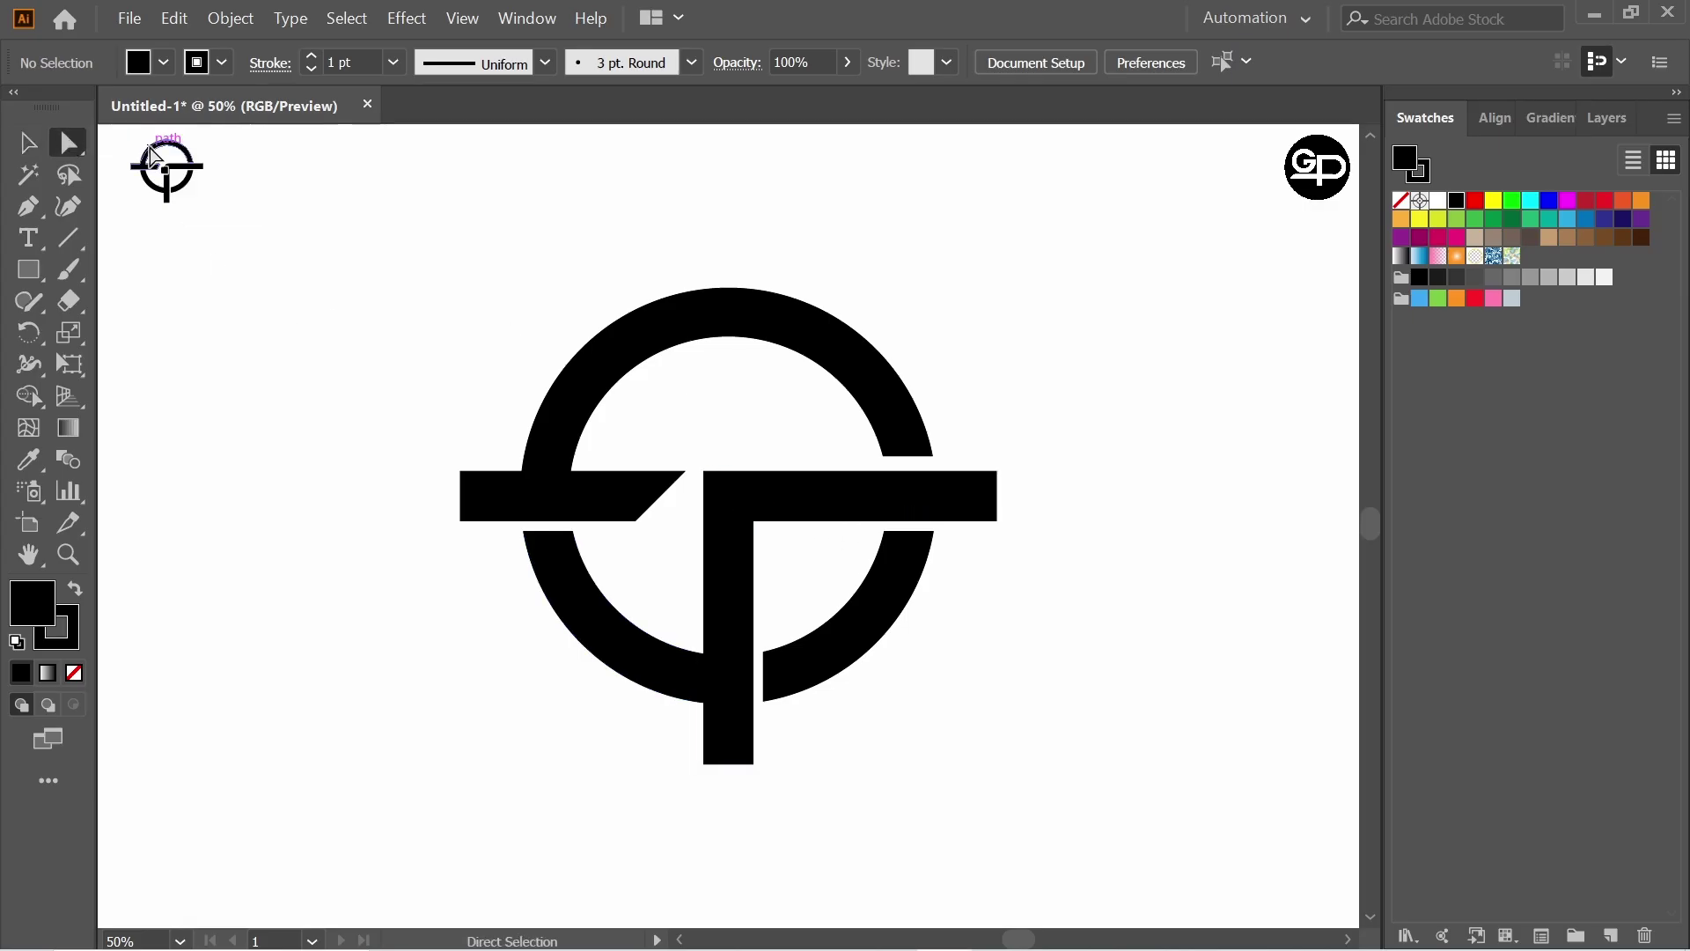
click(723, 494)
drag(717, 488, 757, 521)
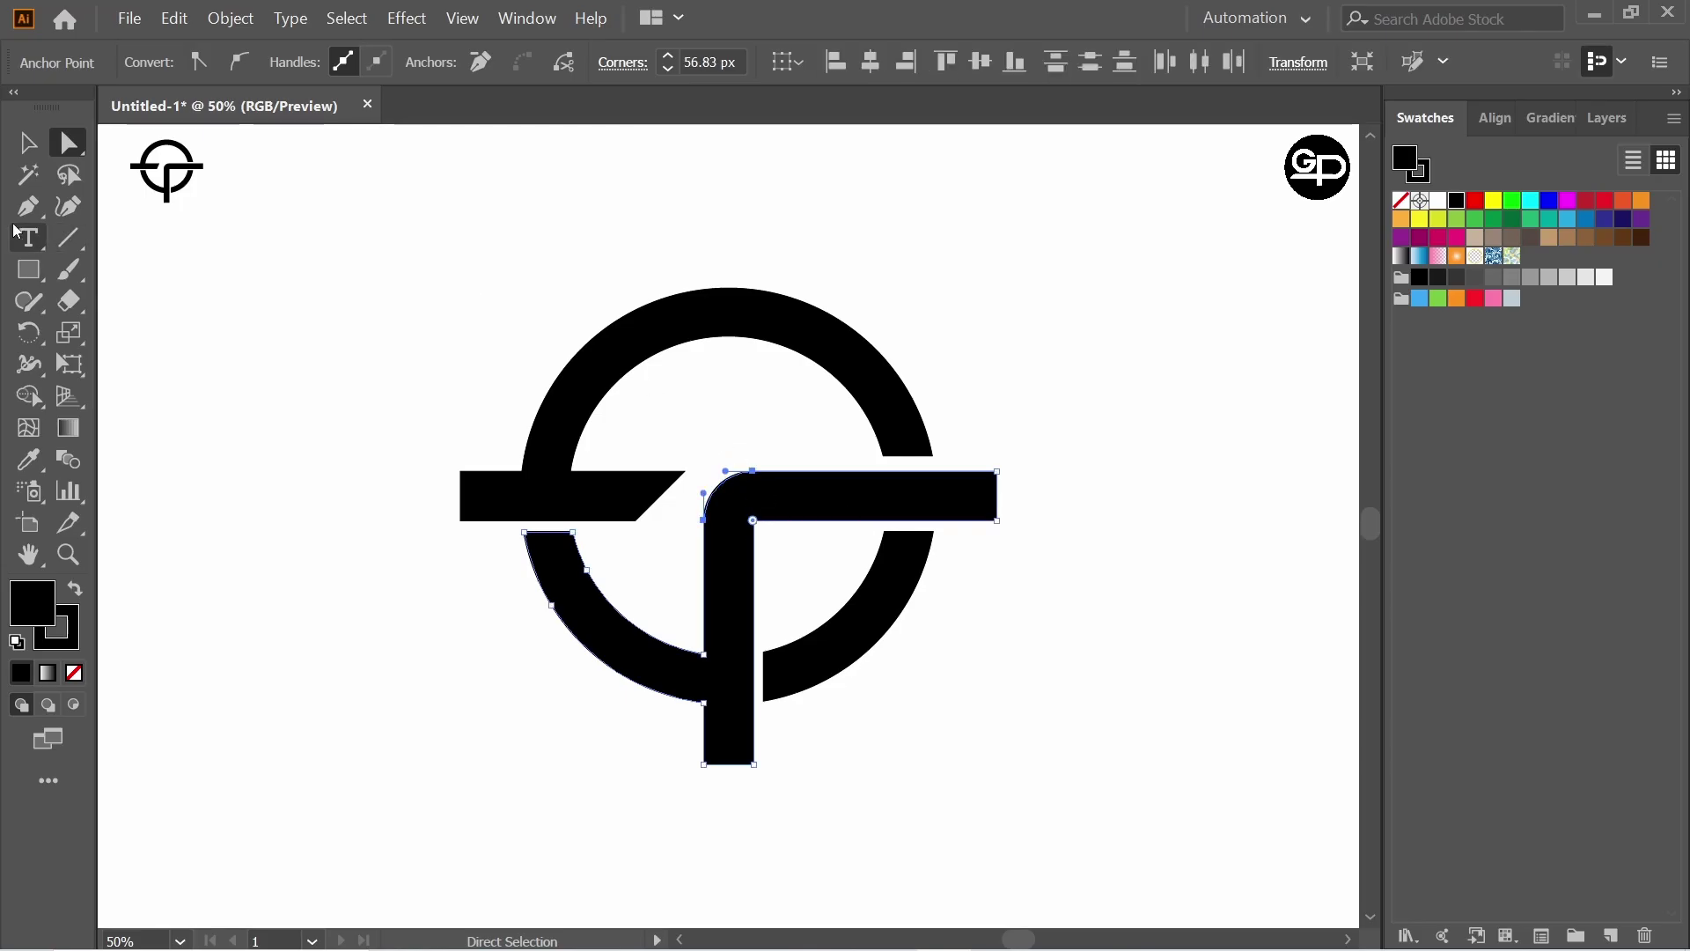
Select all the logo shapes and group them
click(27, 143)
click(377, 272)
drag(407, 310, 1116, 715)
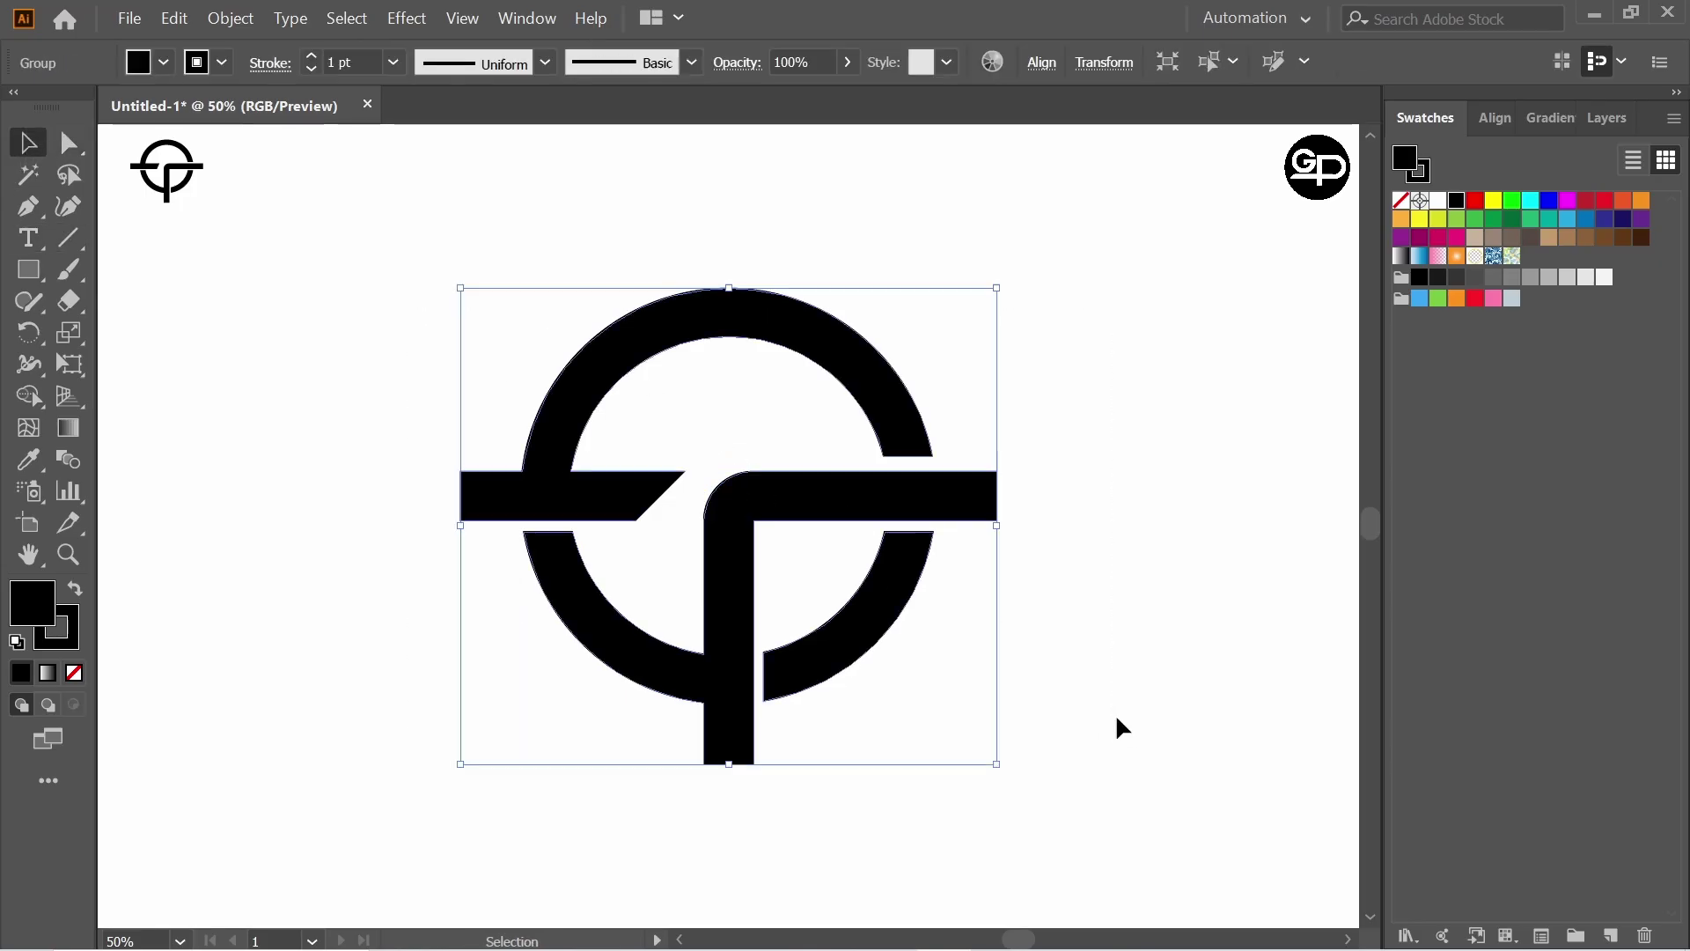
key(ctrl+g)
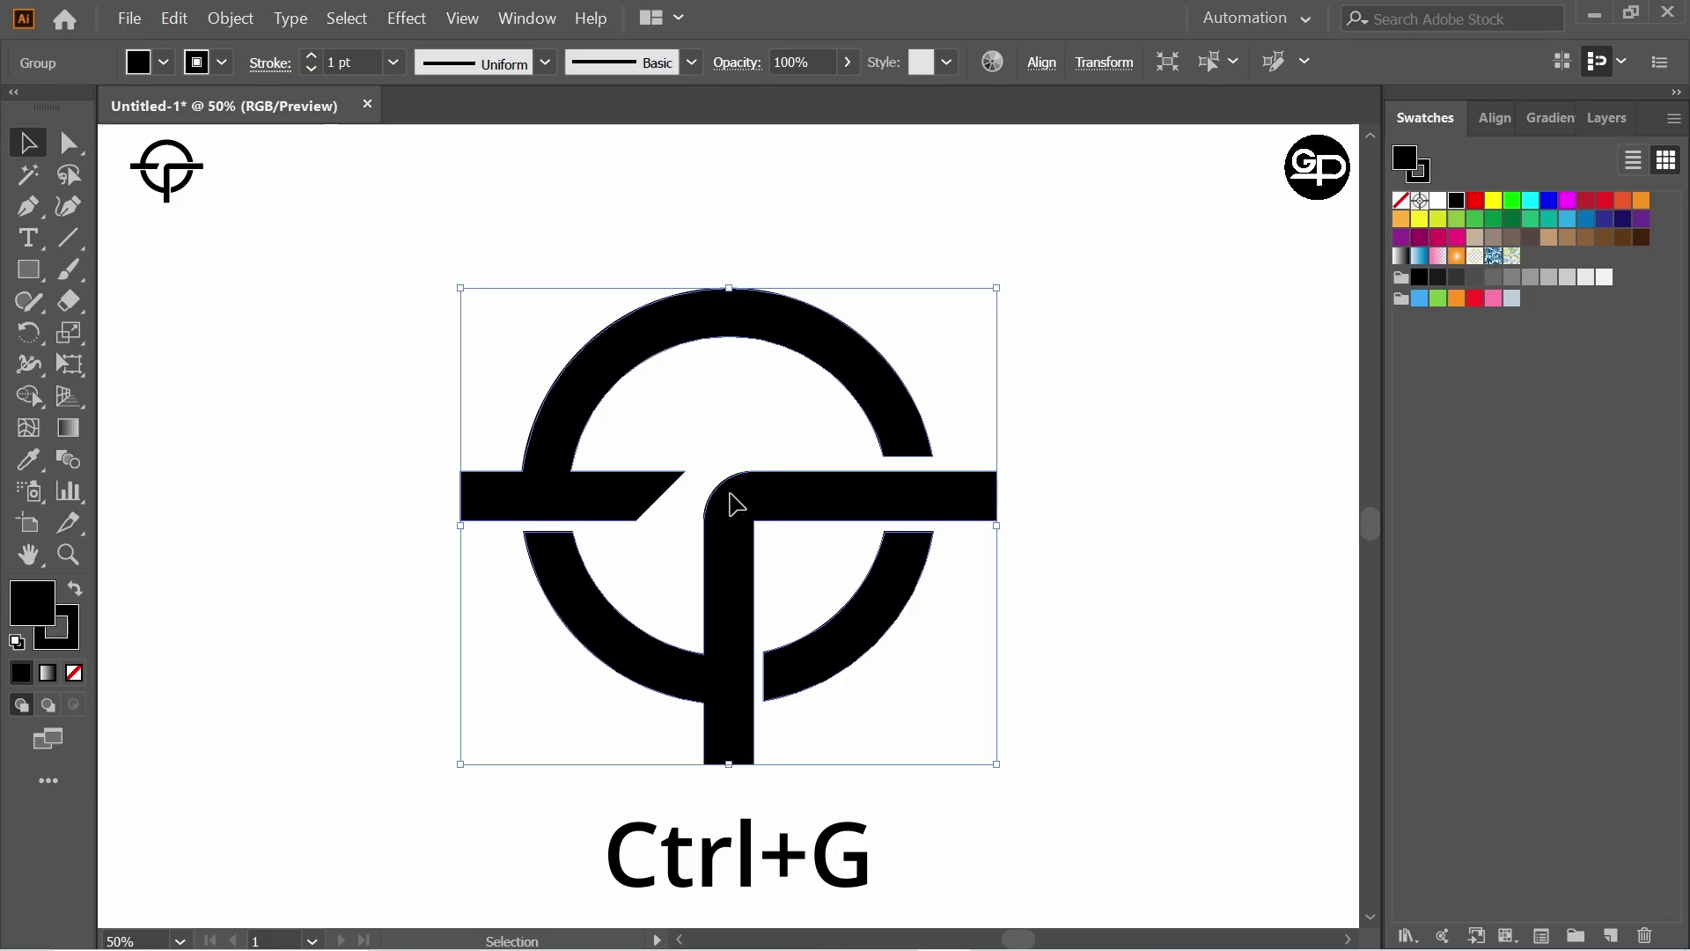
Move the grouped logo slightly upward and enlarge it a little around its centre, then deselect it
drag(735, 502, 736, 466)
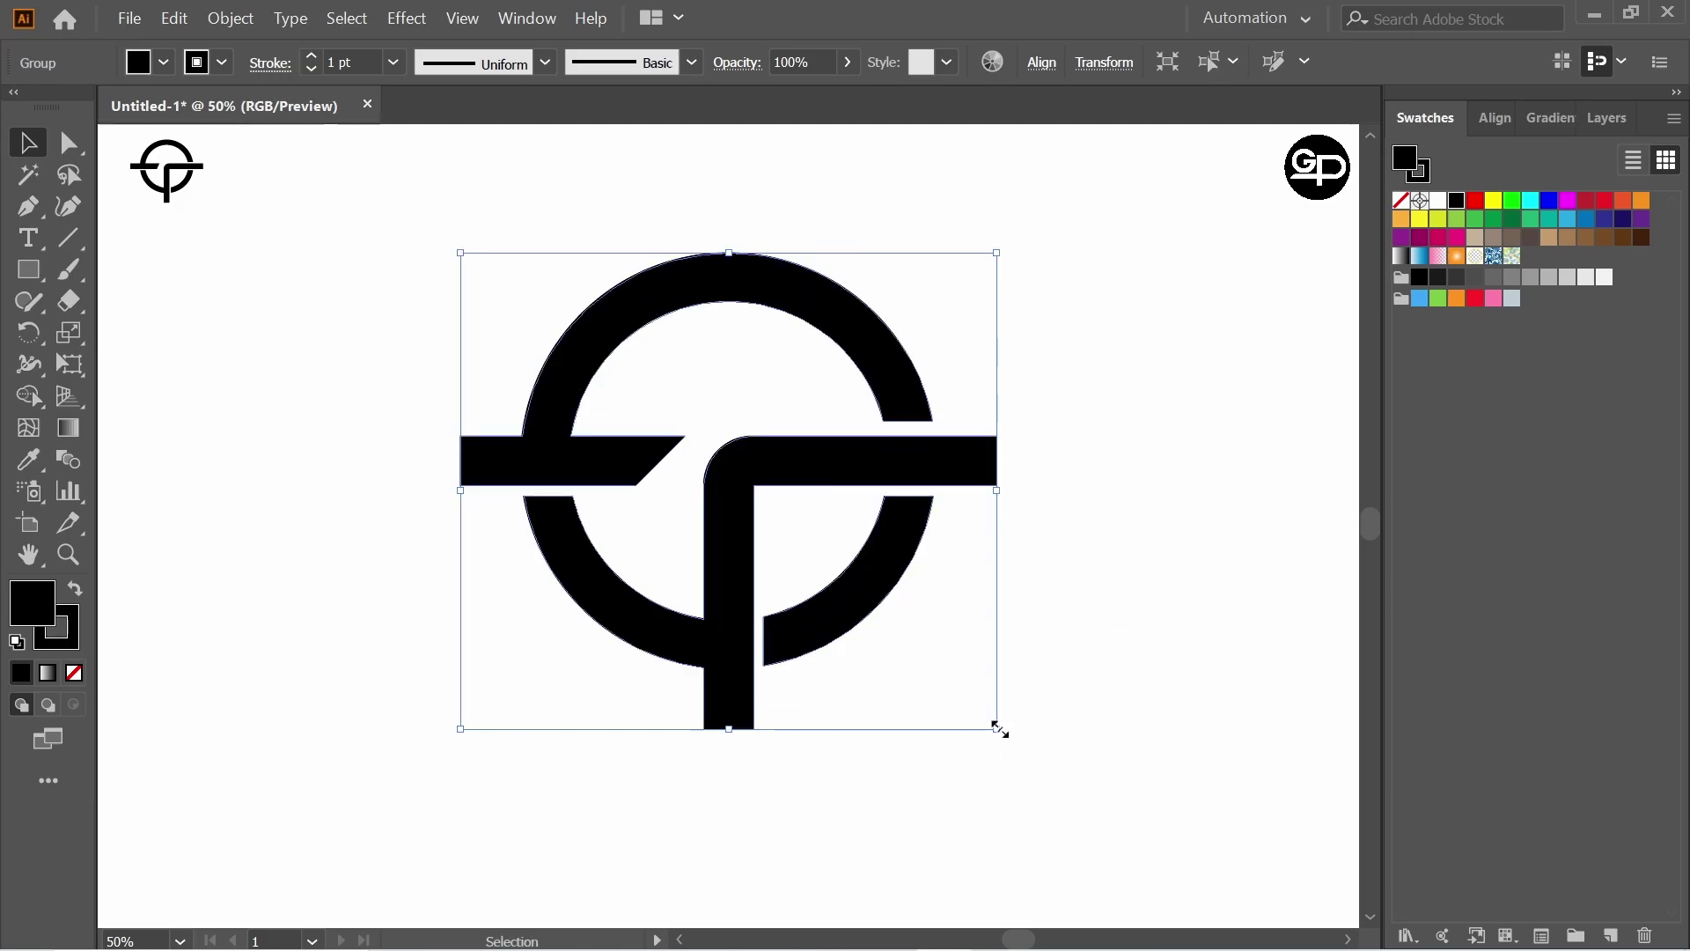
drag(997, 729, 1021, 744)
click(1102, 509)
Set the stroke of the whole logo group to None, keeping the black fill, and deselect it
drag(464, 213, 1113, 686)
click(221, 63)
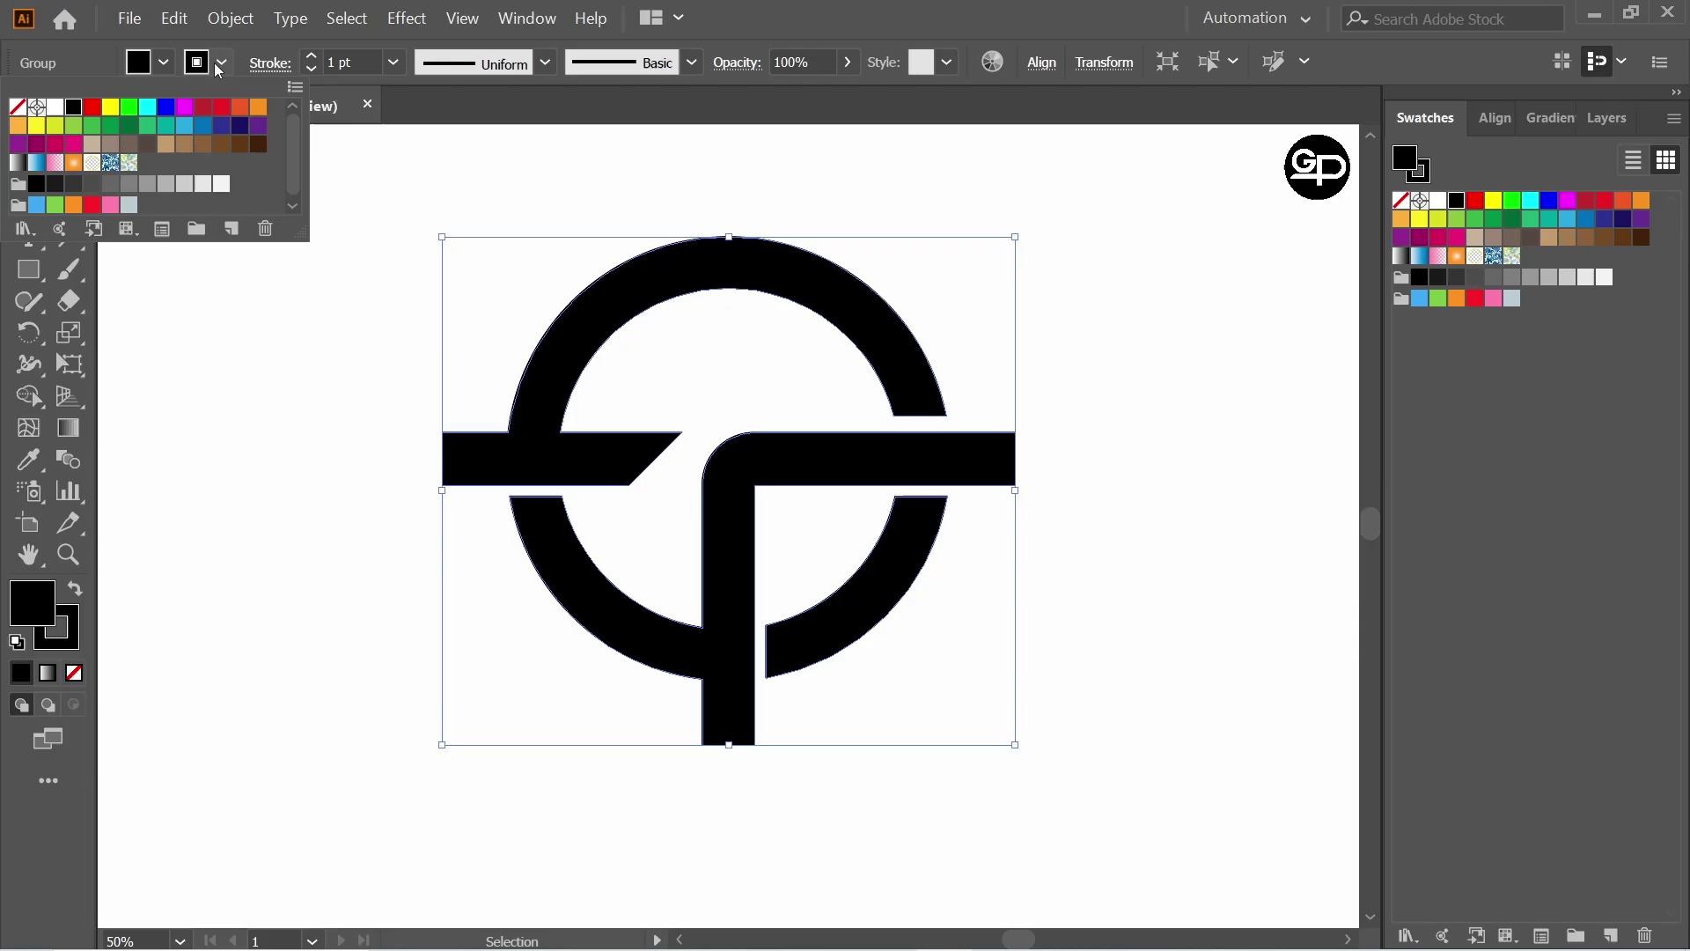
click(11, 110)
click(357, 324)
click(355, 330)
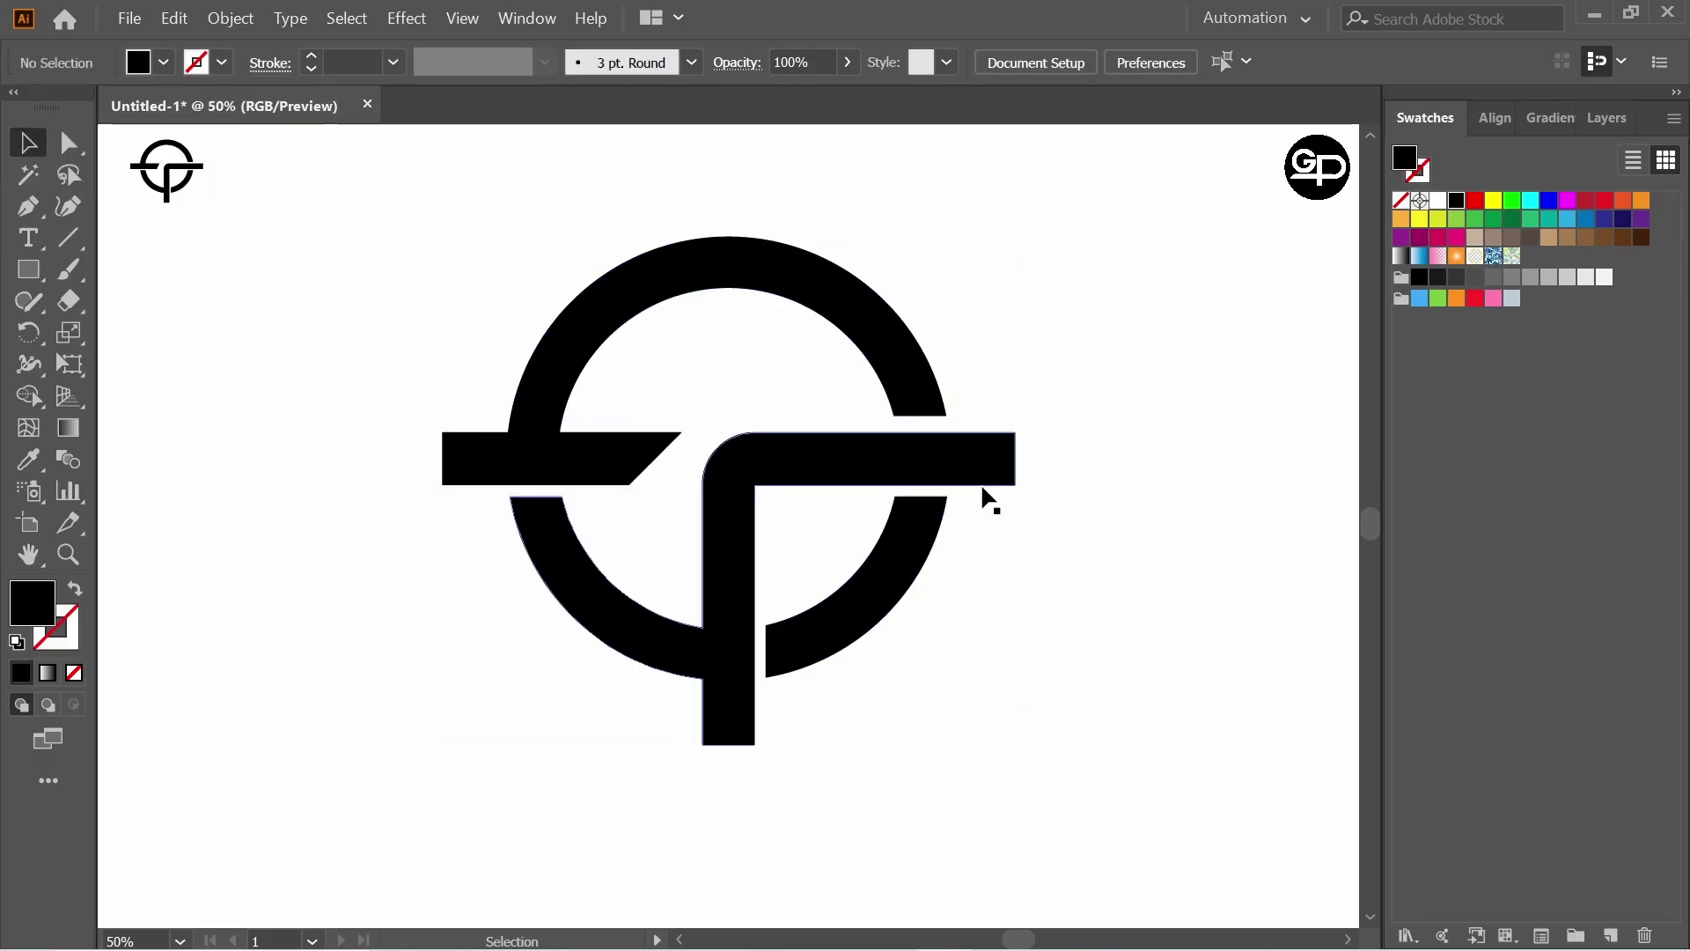